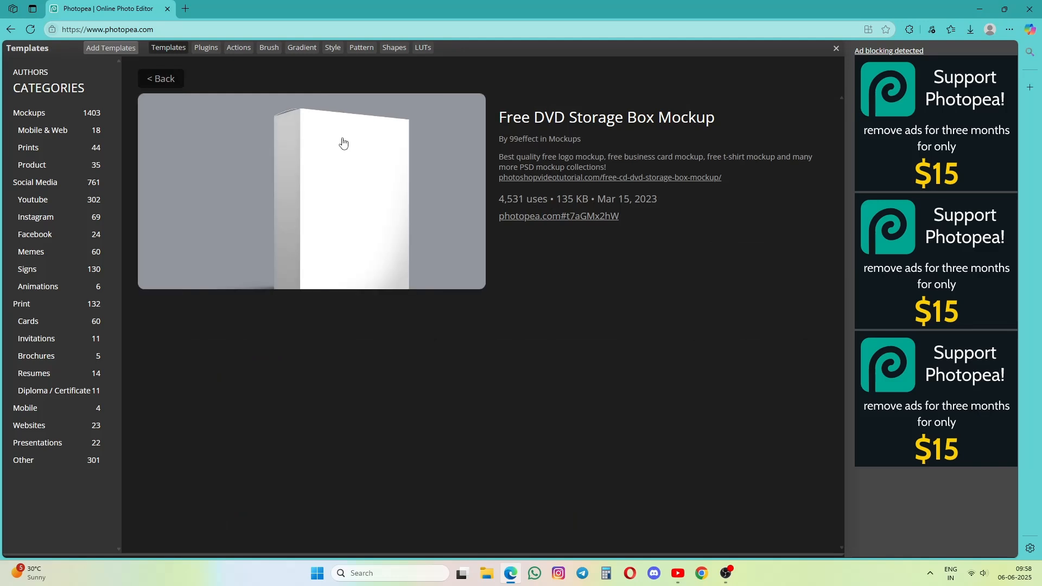
# Open the Free DVD Storage Box Mockup template and place the Innovation image in its BOX RIGHT ARTWORK smart object, saving the artwork.
pyautogui.click(351, 204)
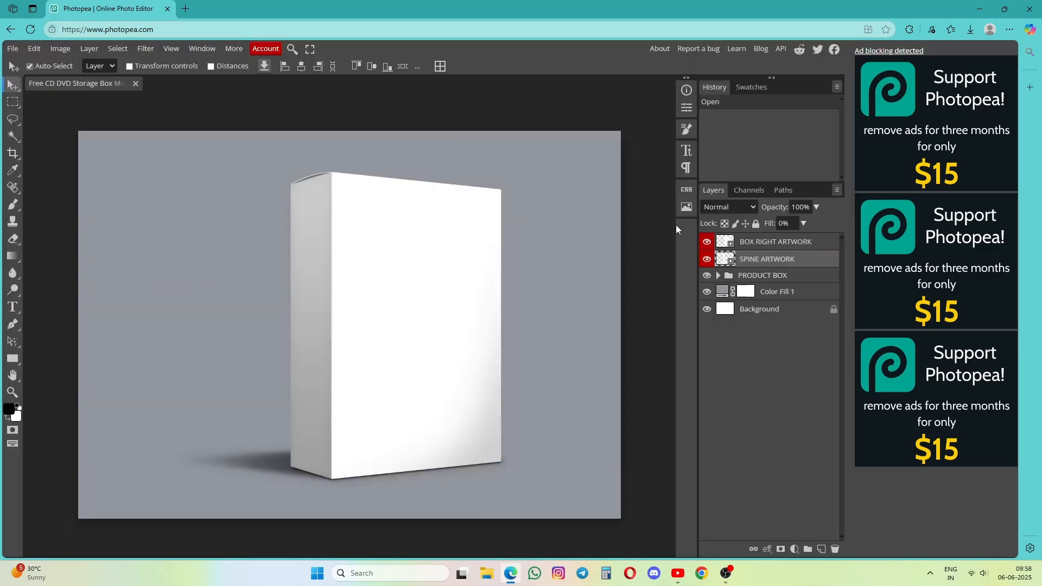
pyautogui.doubleClick(730, 244)
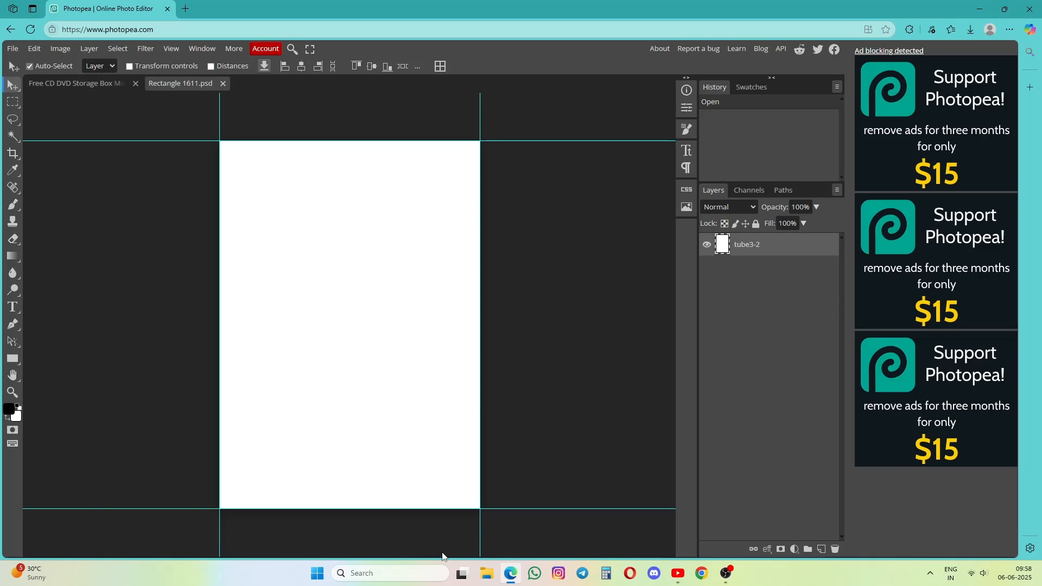
pyautogui.click(496, 576)
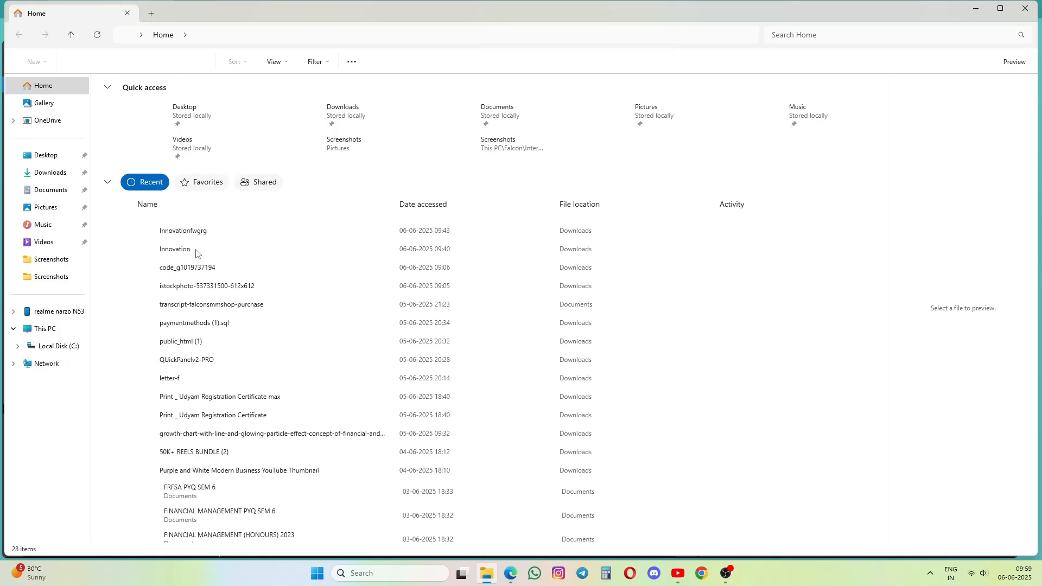
pyautogui.click(198, 252)
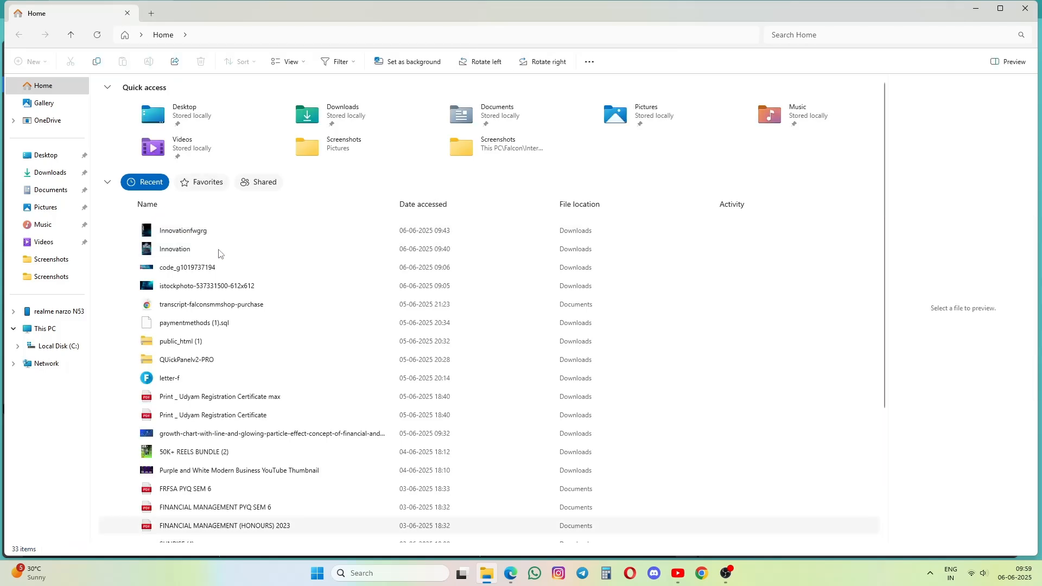
pyautogui.moveTo(219, 252); pyautogui.dragTo(385, 324)
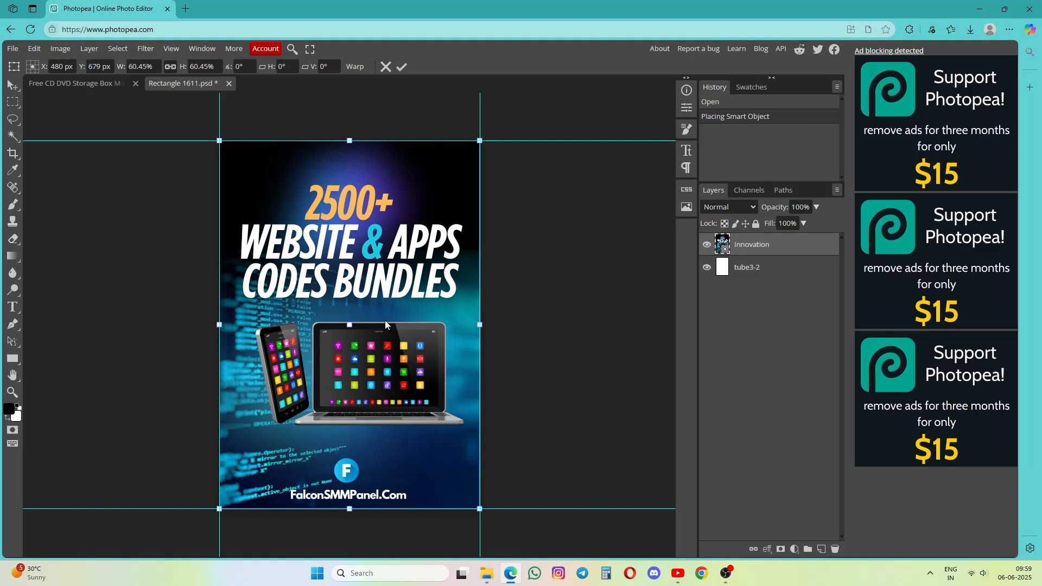
pyautogui.press('Return')
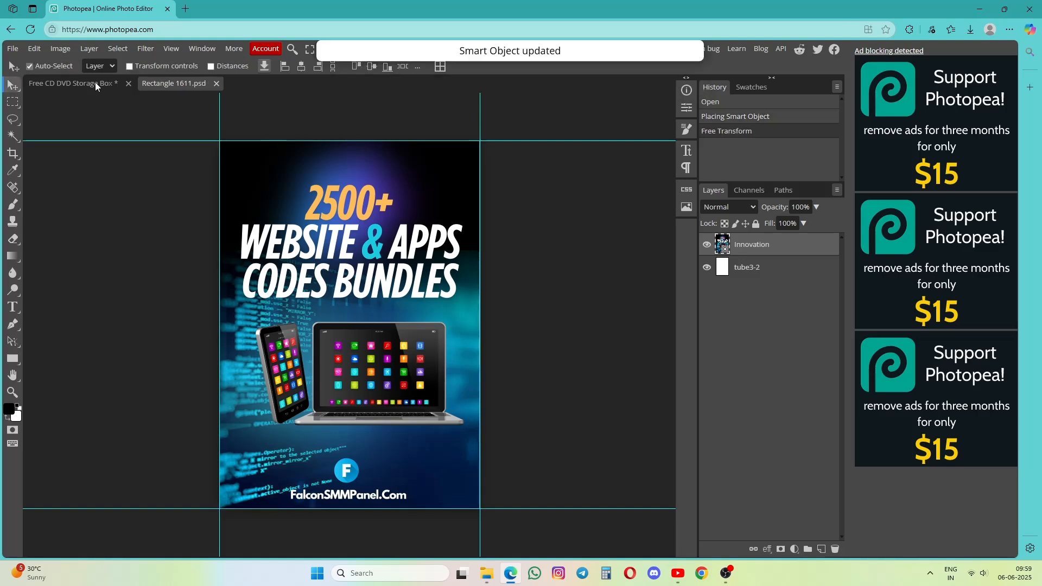
pyautogui.click(73, 83)
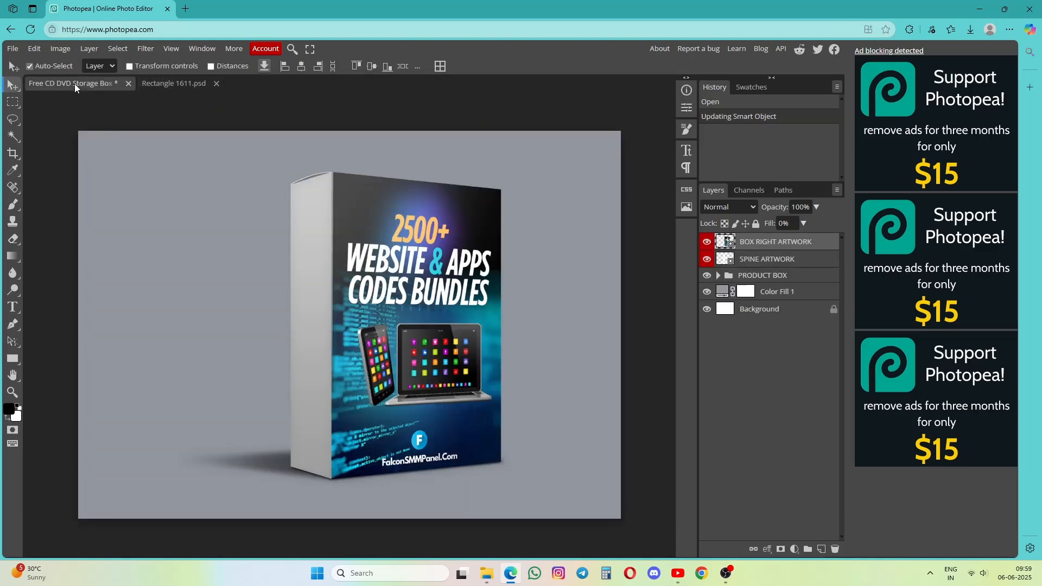
# Place the Innovationfwgrg image in the SPINE ARTWORK smart object, scaled to about 60.45% to fill the spine, and save it into the mockup.
pyautogui.doubleClick(748, 259)
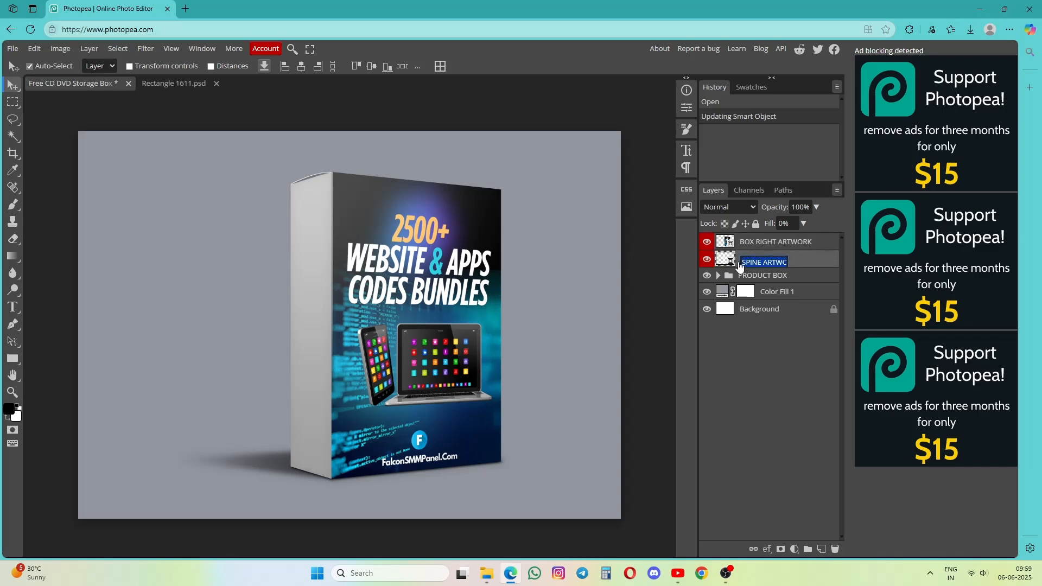
pyautogui.doubleClick(727, 259)
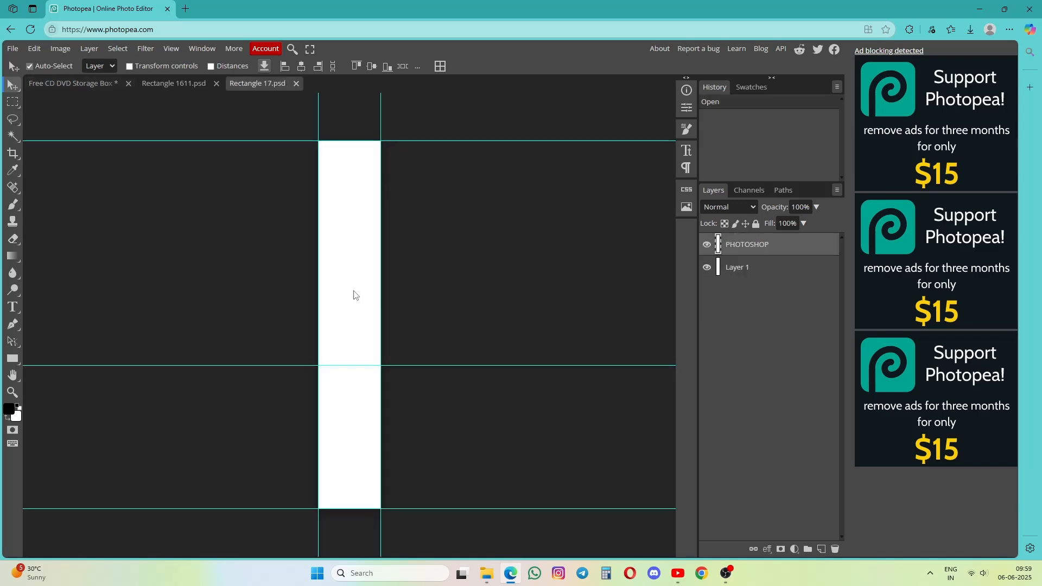
pyautogui.click(486, 573)
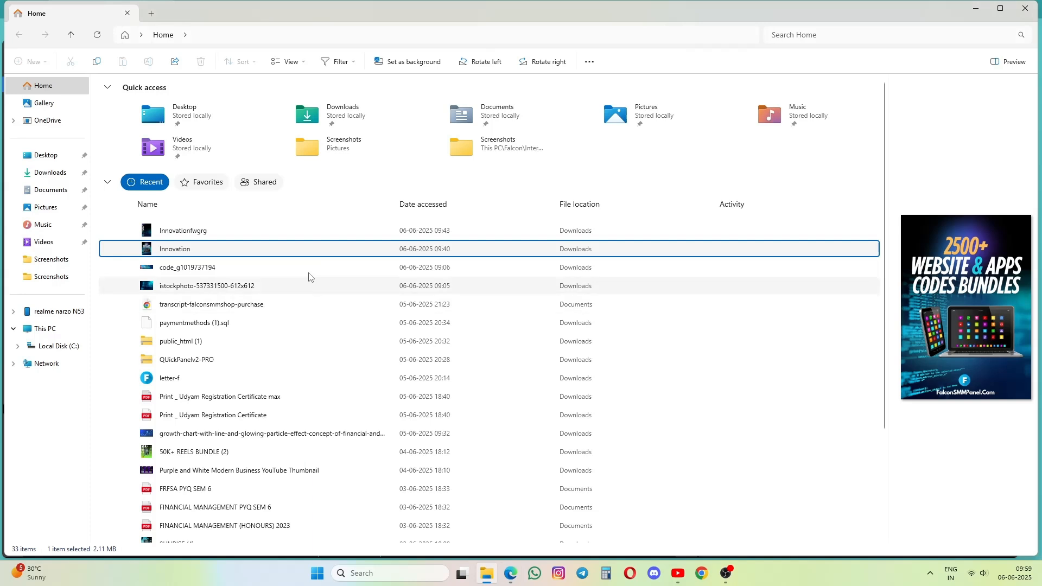
pyautogui.moveTo(298, 232); pyautogui.dragTo(349, 171)
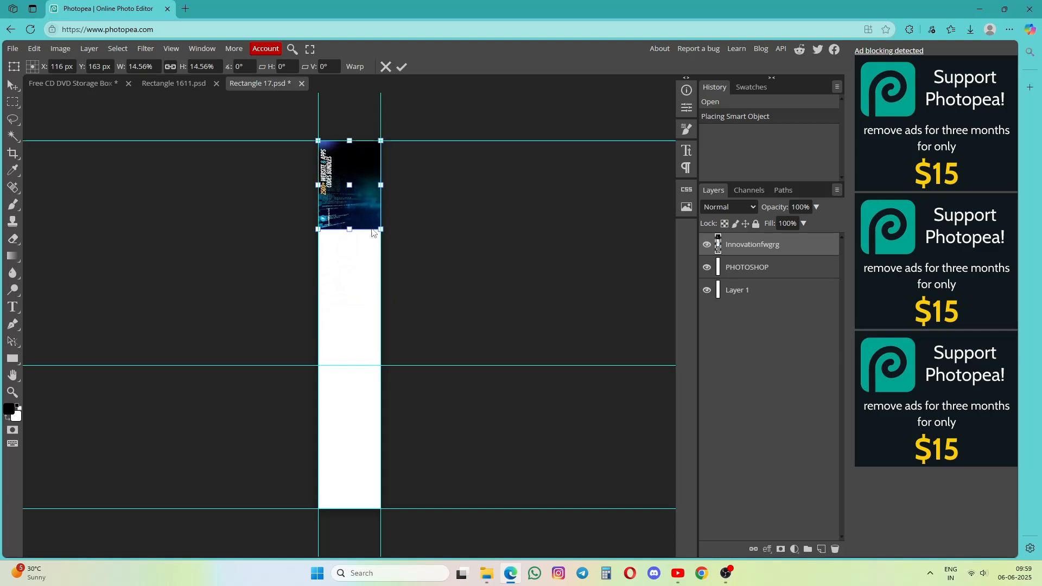
pyautogui.moveTo(380, 230); pyautogui.dragTo(578, 509)
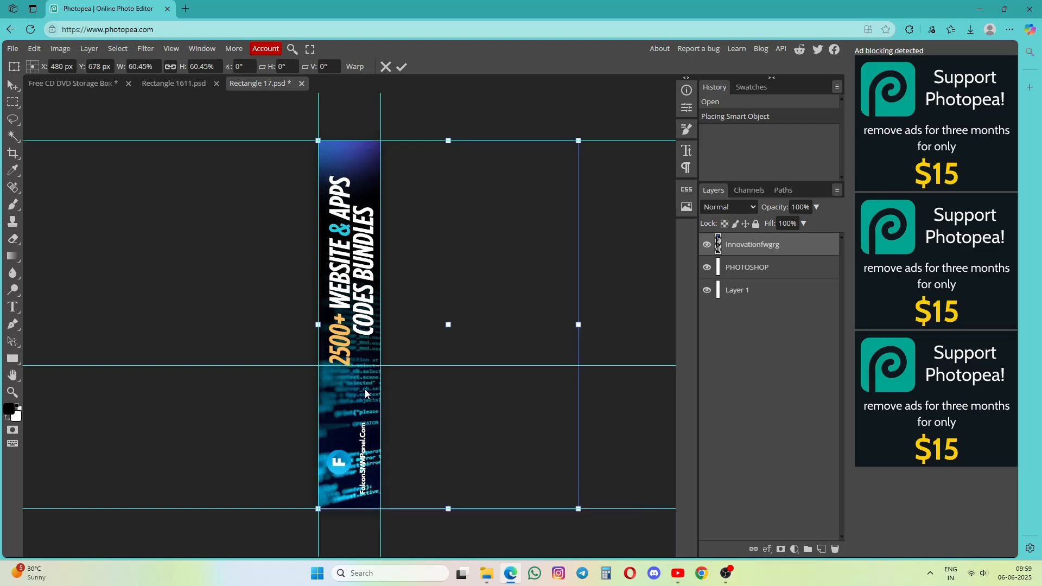
pyautogui.click(402, 67)
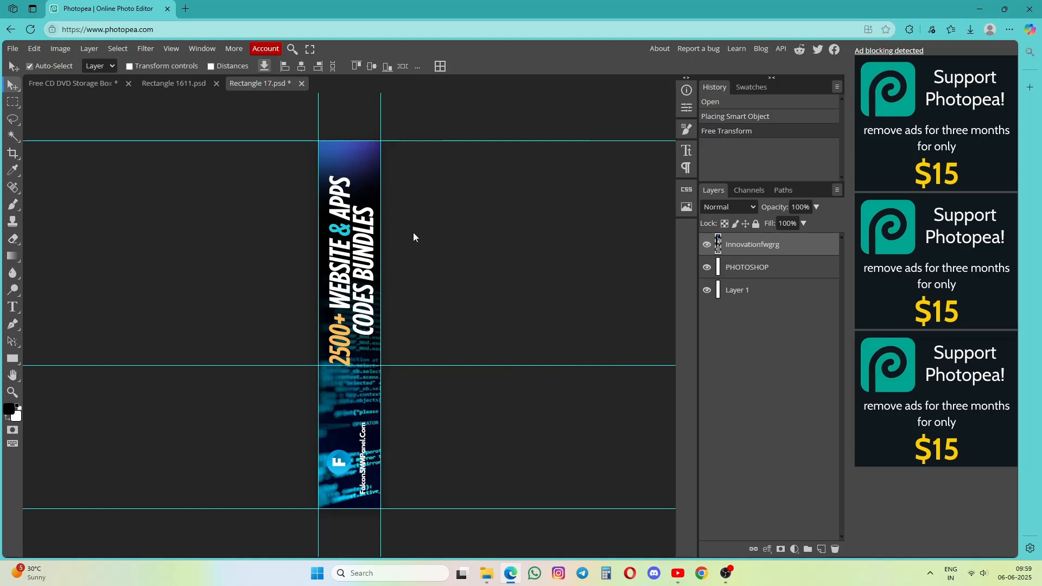
pyautogui.hotkey('ctrl', 's')
pyautogui.click(108, 84)
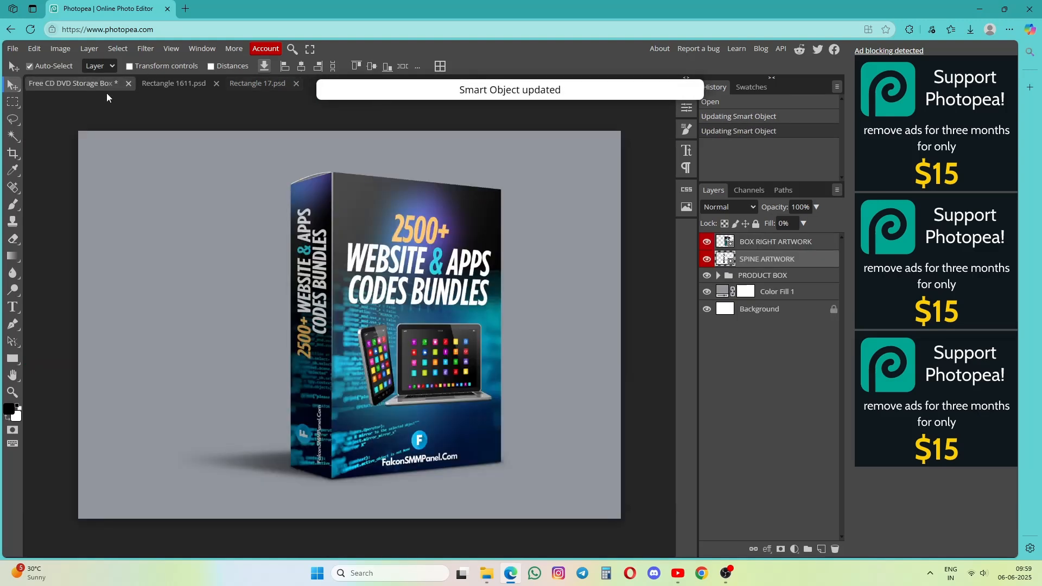
# Hide the Color Fill 1 and Background layers and bring up the export formats for the transparent box mockup.
pyautogui.click(707, 291)
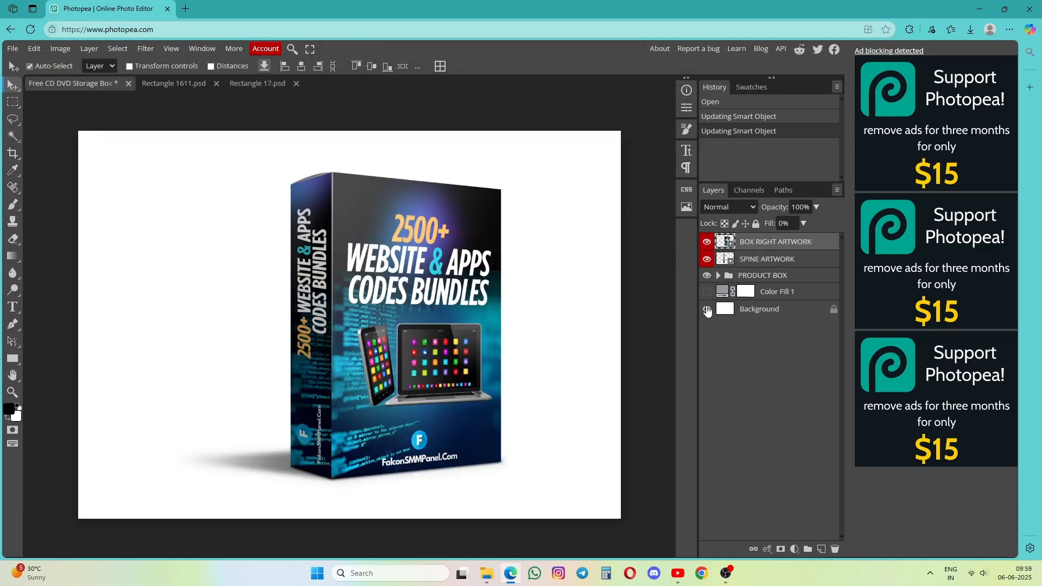
pyautogui.click(707, 309)
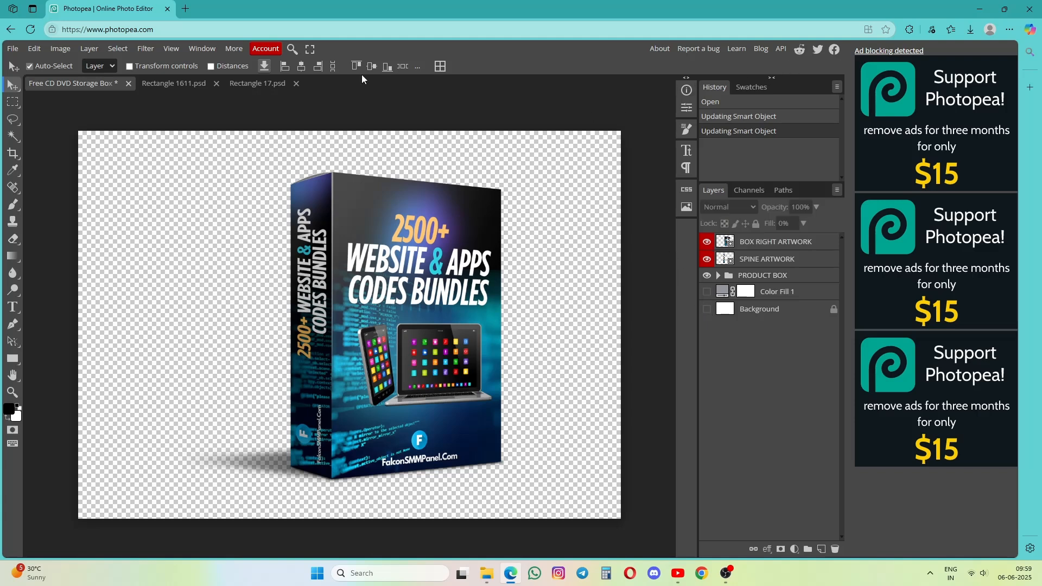
pyautogui.click(12, 48)
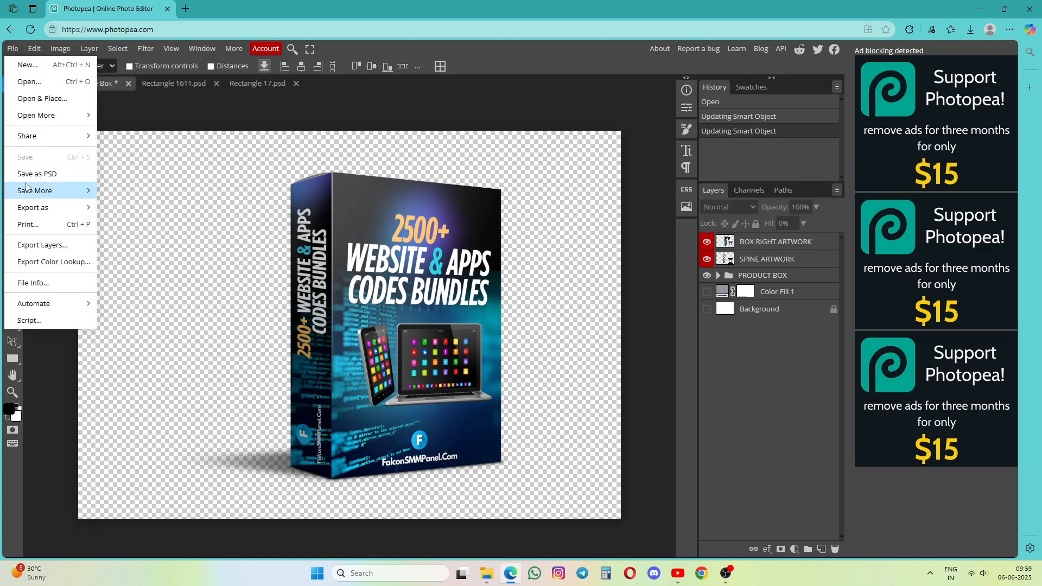
pyautogui.moveTo(31, 208)
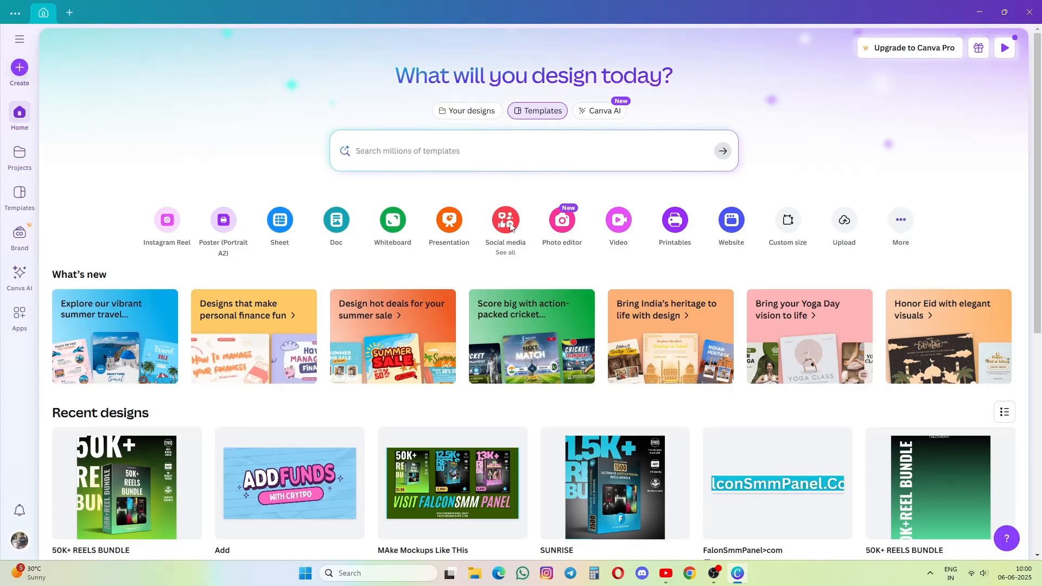
# Create a blank Instagram Post (4:5) design in Canva and fill its background with the light cyan to dark blue gradient.
pyautogui.click(510, 226)
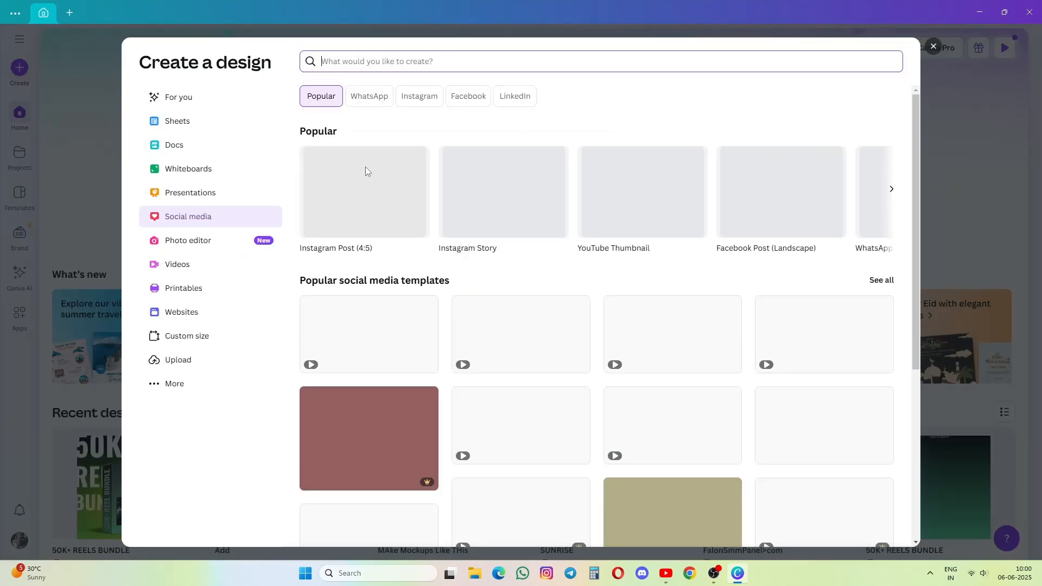
pyautogui.click(366, 168)
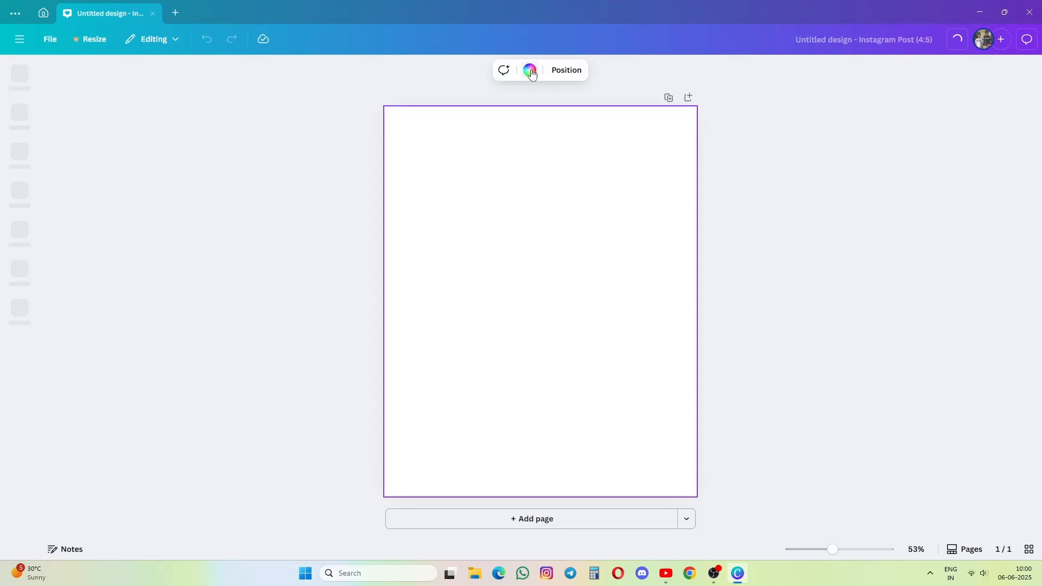
pyautogui.click(531, 72)
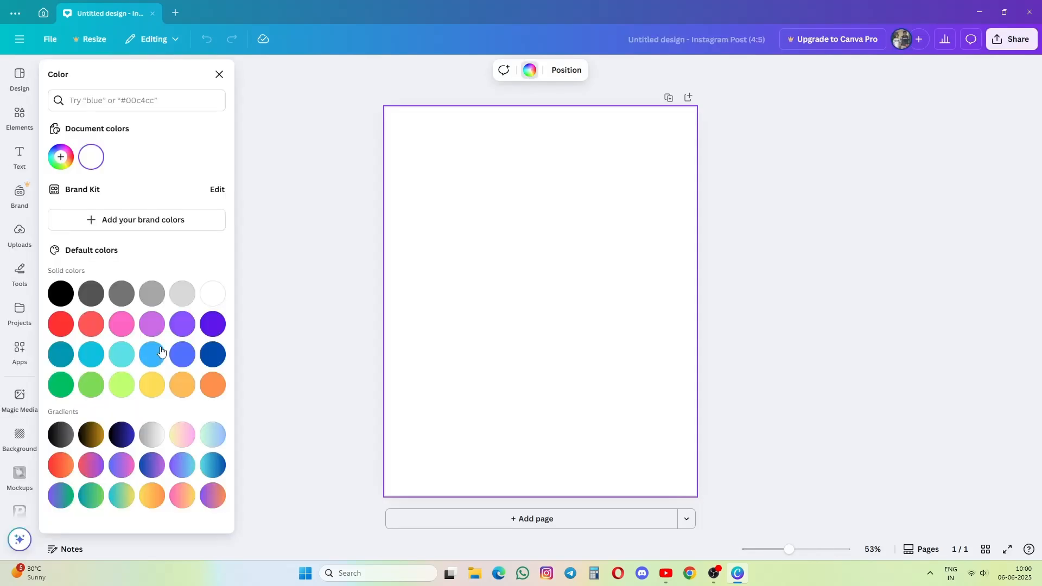
pyautogui.click(213, 464)
# Make the background gradient run from top to bottom and set its second colour to bright turquoise #1BFAD9.
pyautogui.click(61, 157)
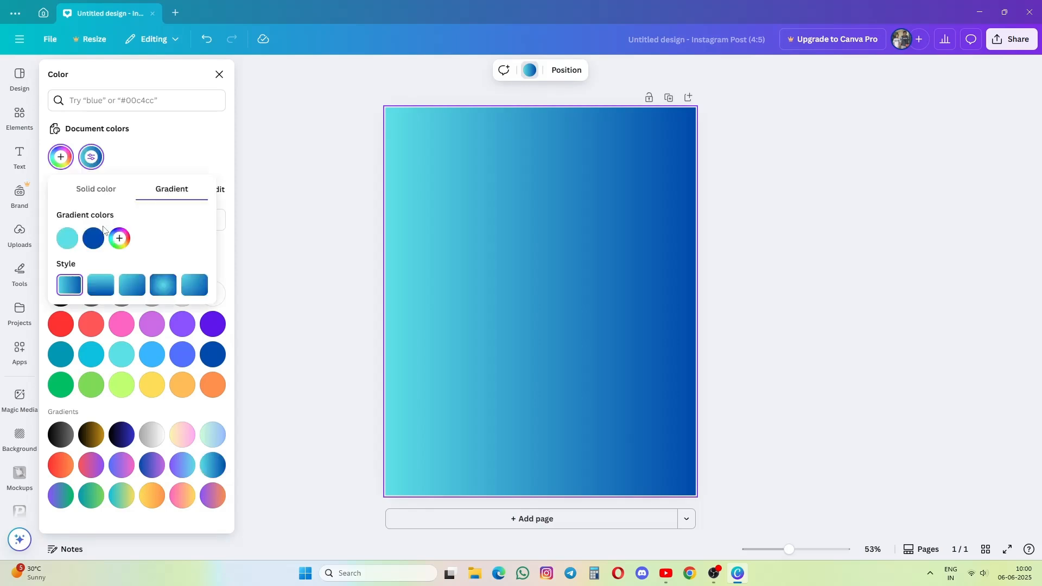
pyautogui.click(93, 238)
pyautogui.click(102, 313)
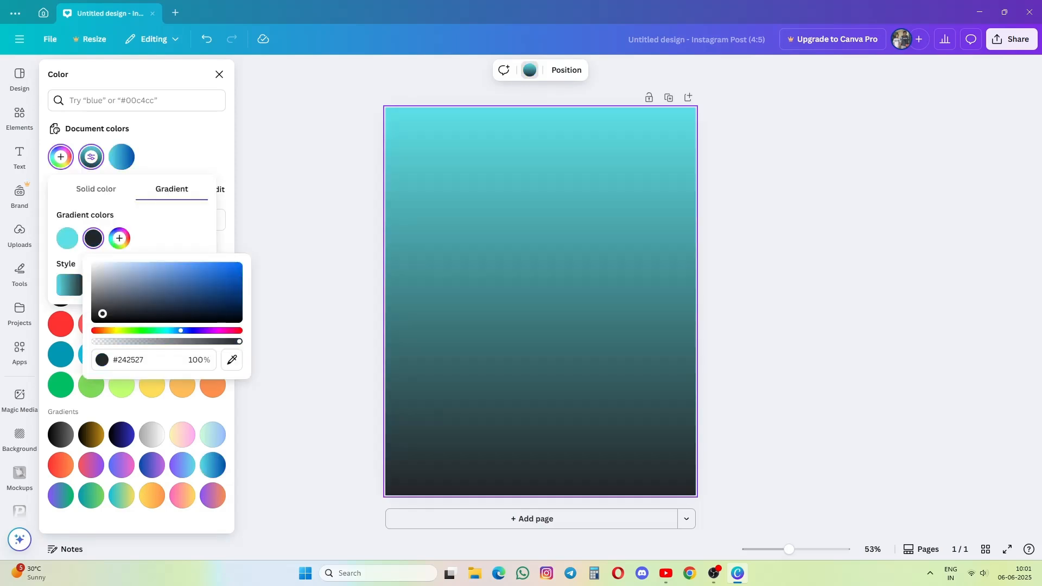
pyautogui.click(226, 265)
pyautogui.click(159, 330)
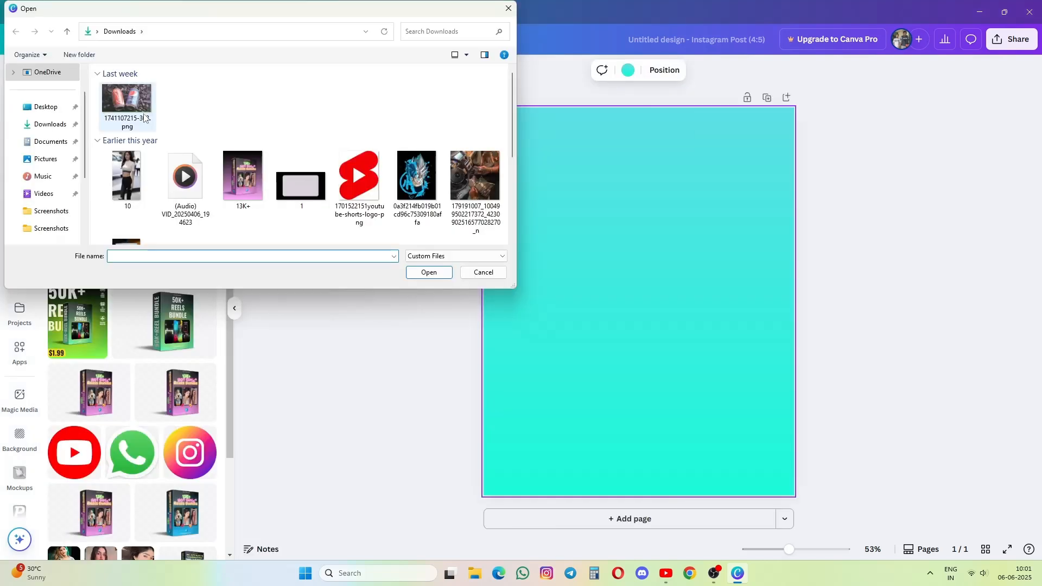
# Upload the exported box mockup to the page, crop the empty margins on both sides and centre it horizontally.
pyautogui.click(427, 273)
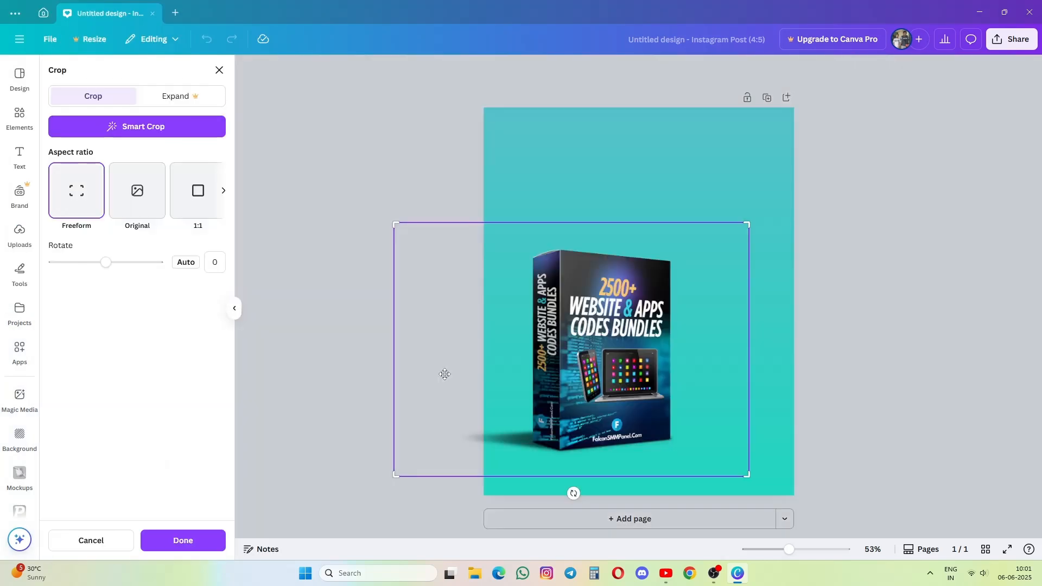
pyautogui.moveTo(394, 476); pyautogui.dragTo(459, 481)
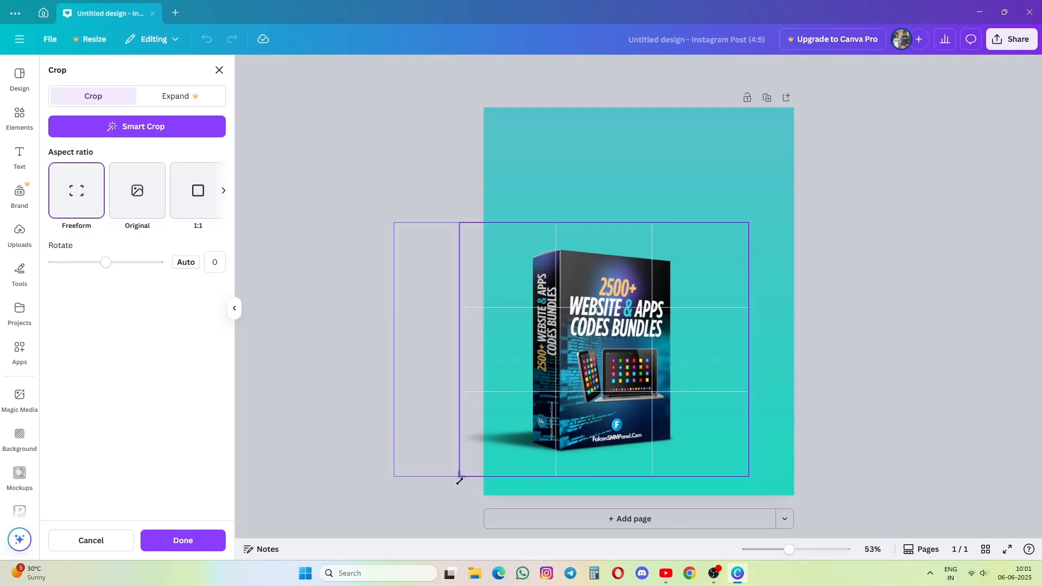
pyautogui.moveTo(748, 476); pyautogui.dragTo(713, 478)
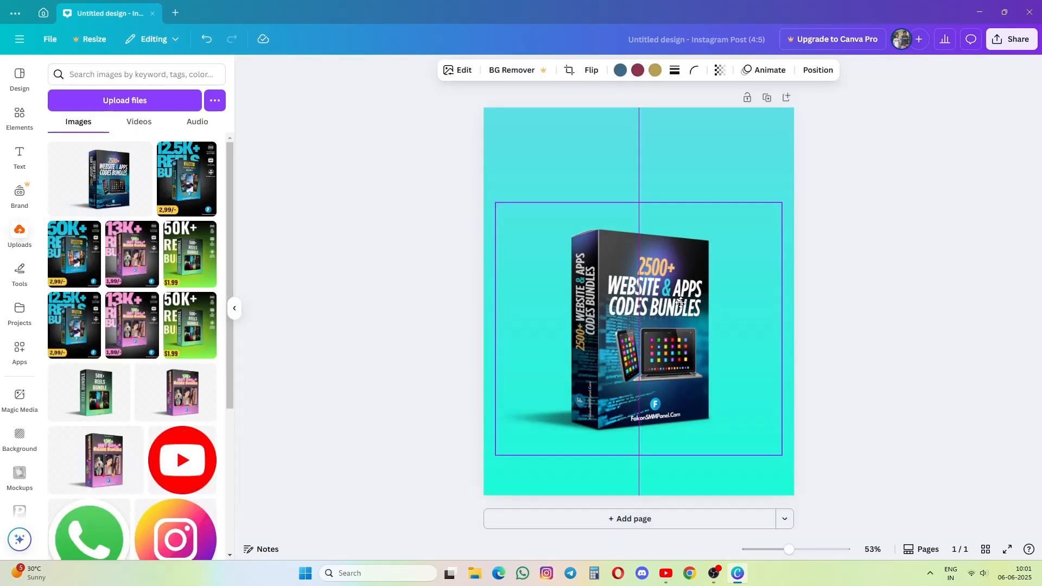
pyautogui.moveTo(703, 334); pyautogui.dragTo(704, 330)
# Replace the background gradient's first colour with the blue sampled from the box cover.
pyautogui.click(596, 70)
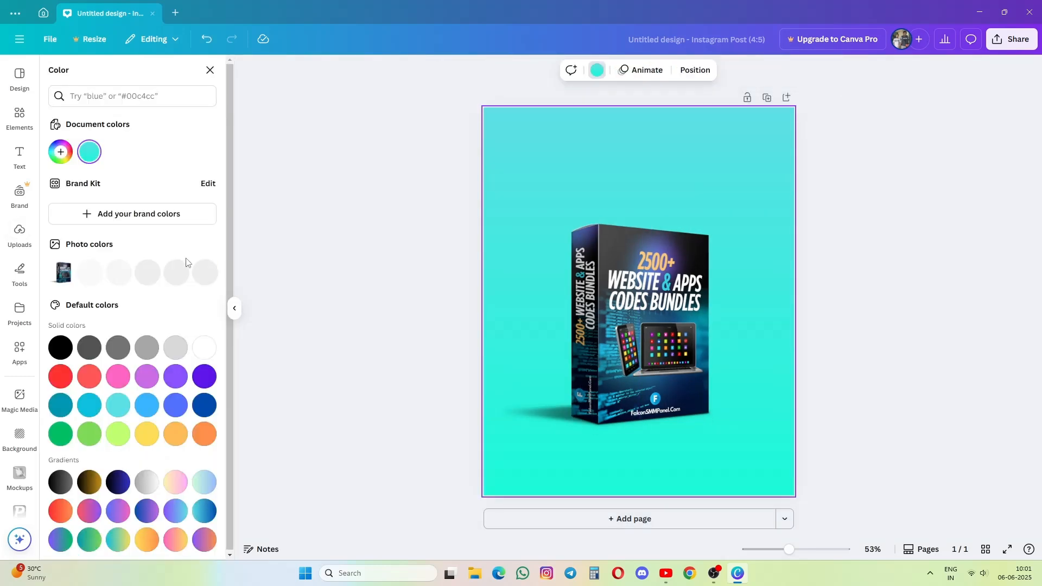
pyautogui.click(89, 151)
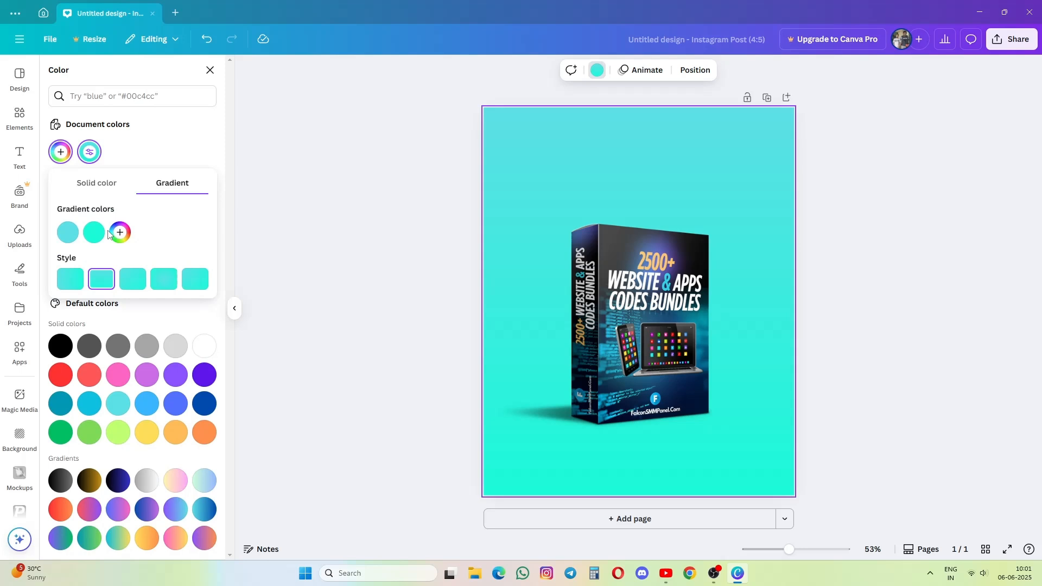
pyautogui.click(68, 232)
pyautogui.click(206, 354)
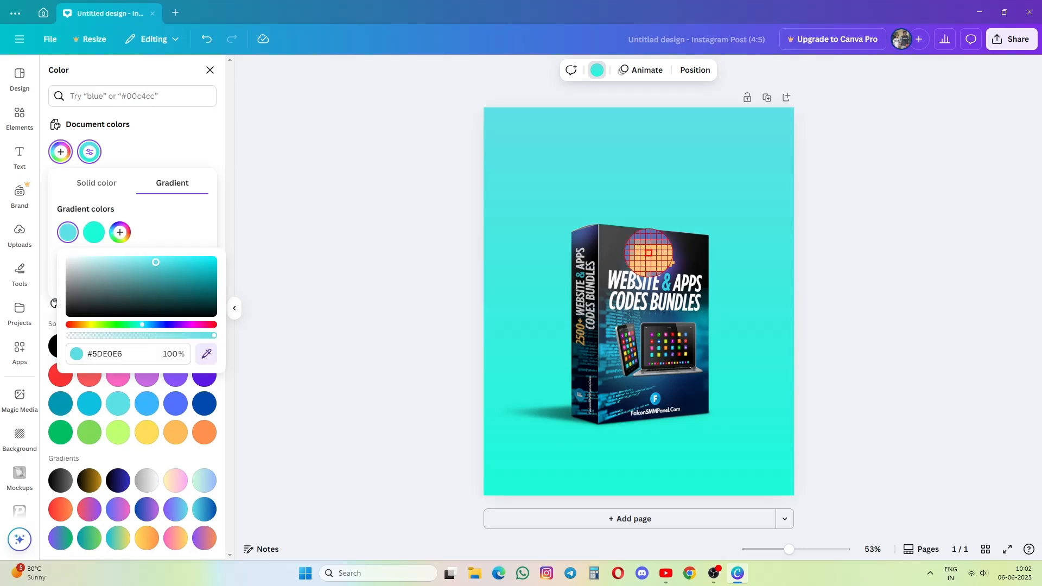
pyautogui.click(608, 346)
# Replace the gradient's second colour with the dark purple sampled from the box cover's glow, and move the box slightly up.
pyautogui.click(94, 233)
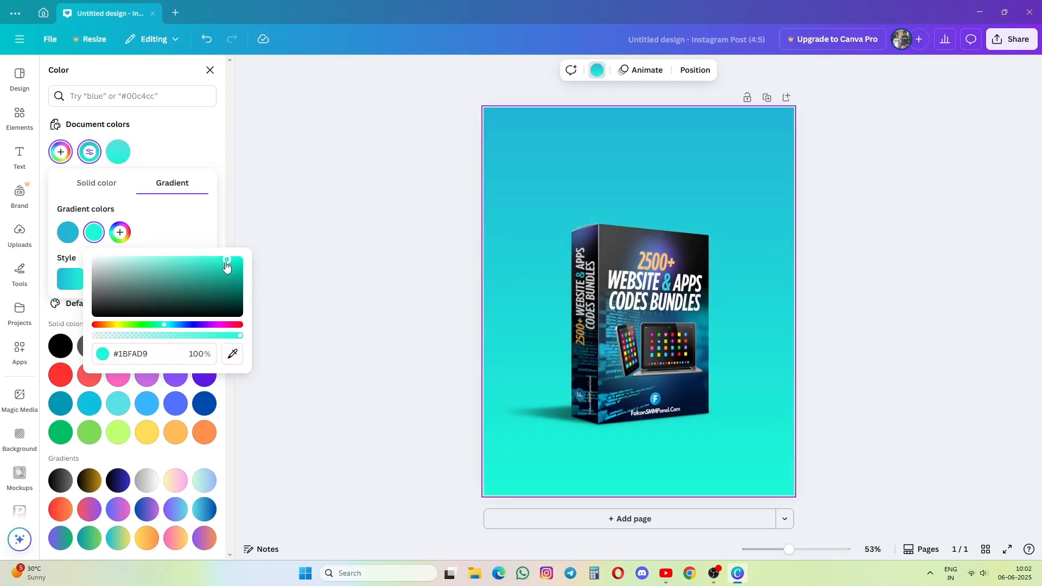
pyautogui.moveTo(227, 265); pyautogui.dragTo(239, 314)
pyautogui.click(232, 354)
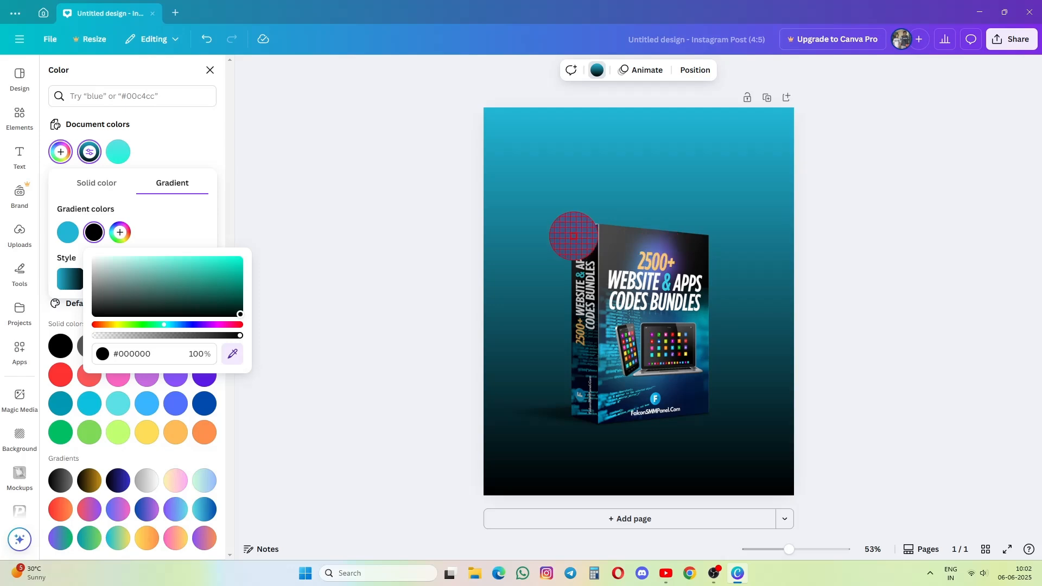
pyautogui.click(673, 248)
pyautogui.moveTo(672, 248); pyautogui.dragTo(672, 230)
pyautogui.click(380, 244)
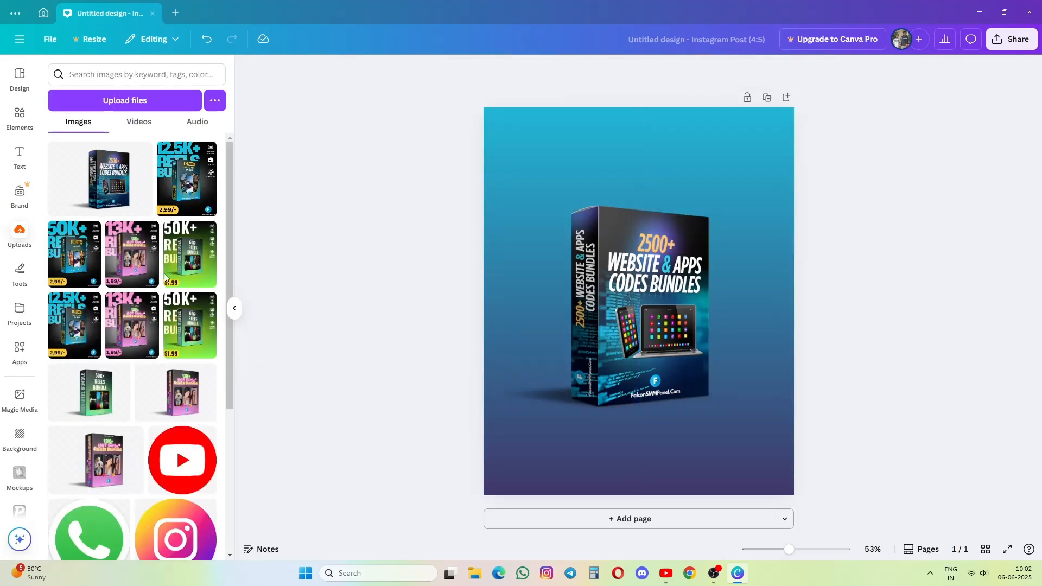
# Add the "Innovation AT WORK" font combination to the page and delete its script "Innovation" line.
pyautogui.click(19, 157)
pyautogui.scroll(-5, 87, 303)
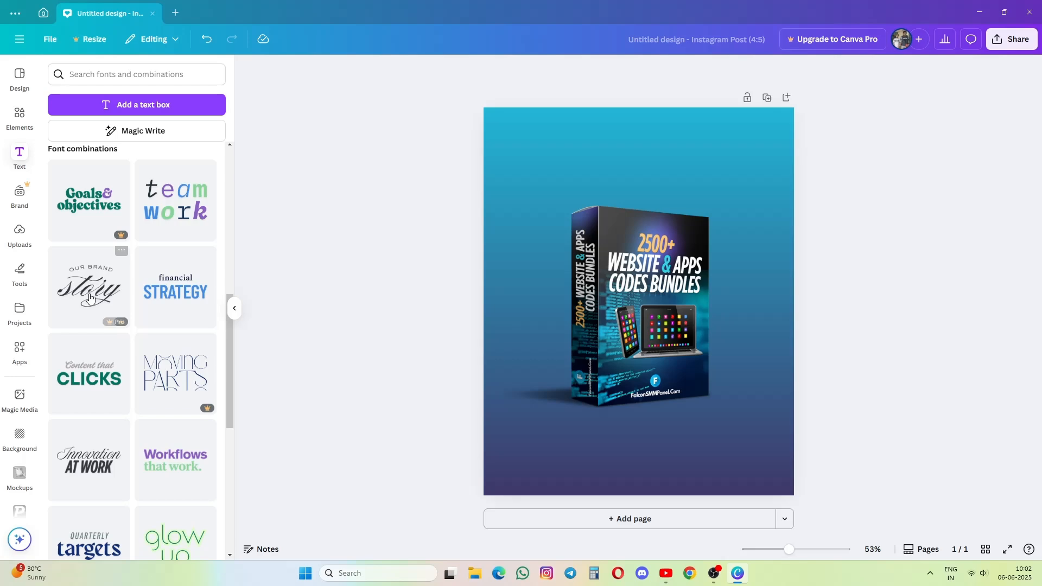
pyautogui.scroll(-3, 90, 298)
pyautogui.click(91, 299)
pyautogui.click(721, 273)
pyautogui.press('Delete')
# Recolour the "AT WORK" text white.
pyautogui.doubleClick(651, 312)
pyautogui.click(518, 70)
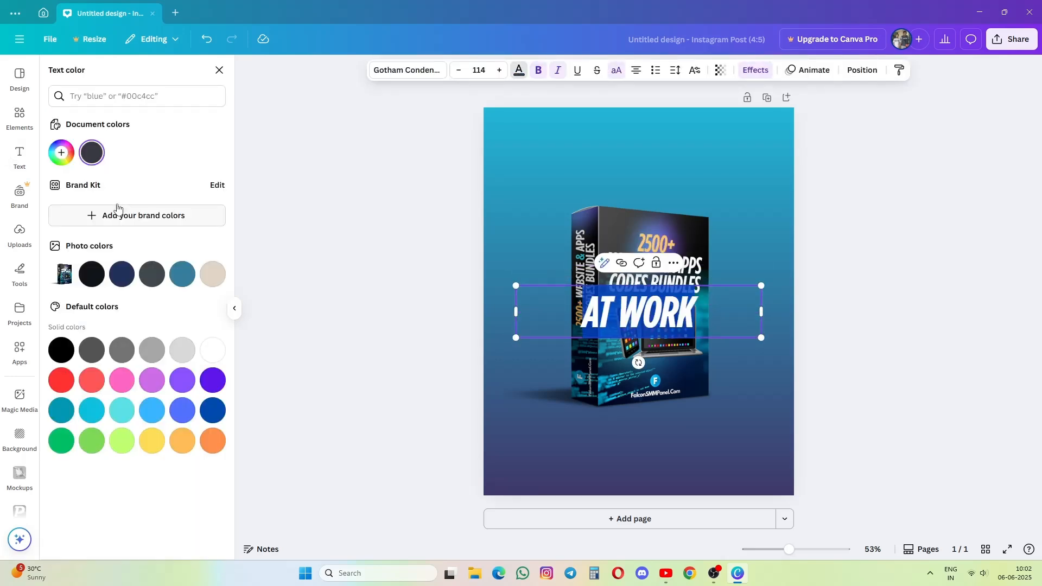
pyautogui.click(790, 323)
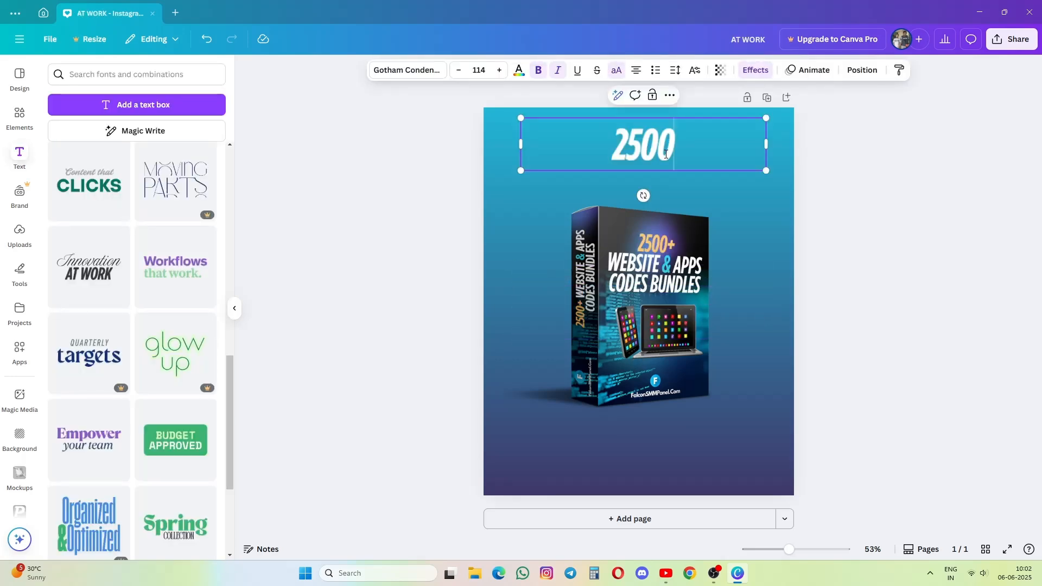
# Complete the heading text as three lines reading "2500+", "WEB & APP" and "CODES".
pyautogui.write('+')
pyautogui.press('Return')
pyautogui.write('WEB')
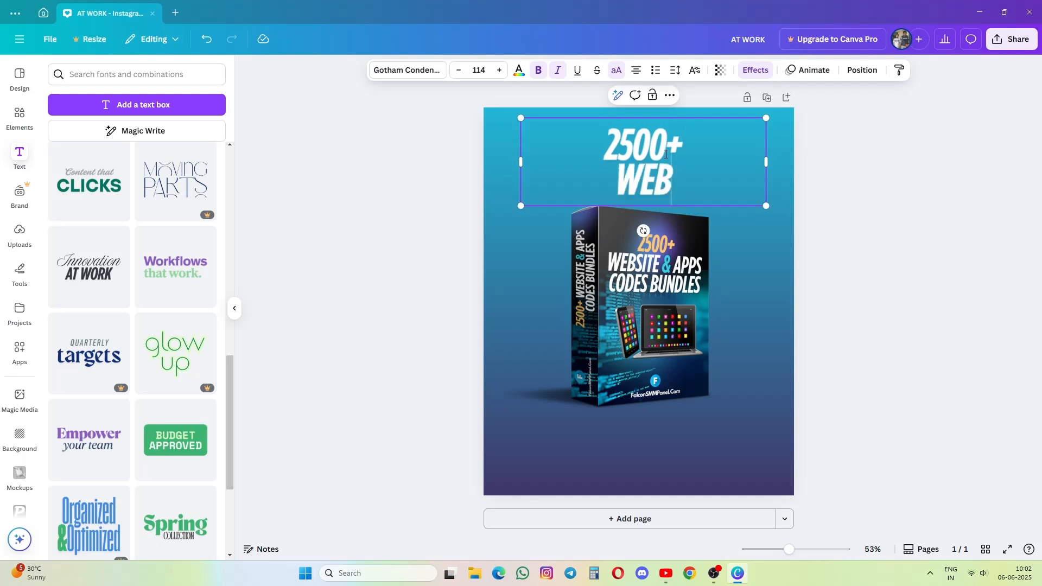
pyautogui.write(' & APP')
pyautogui.press('Return')
pyautogui.write('CODES')
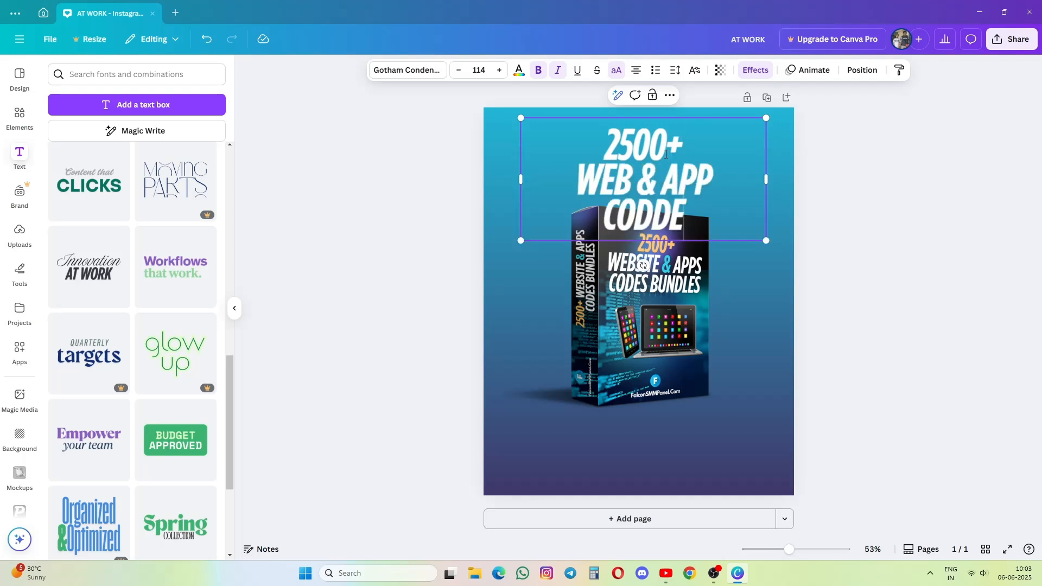
pyautogui.write(' & TEMN')
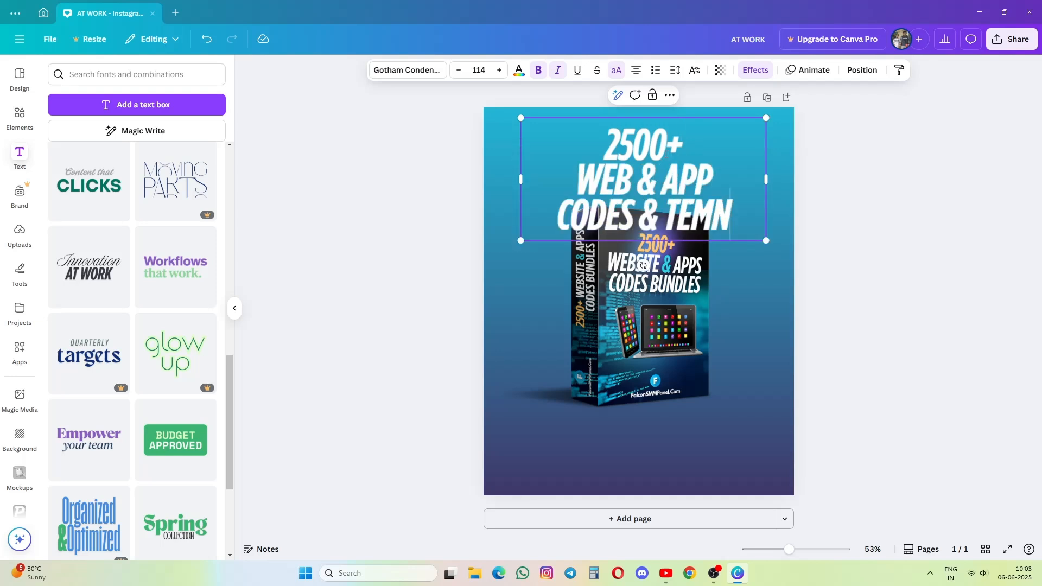
pyautogui.press('BackSpace')
pyautogui.press('BackSpace')
pyautogui.press('BackSpace')
pyautogui.press('BackSpace')
pyautogui.press('BackSpace')
pyautogui.press('BackSpace')
pyautogui.press('BackSpace')
pyautogui.press('BackSpace')
pyautogui.press('BackSpace')
pyautogui.press('BackSpace')
pyautogui.press('BackSpace')
pyautogui.write('ODES')
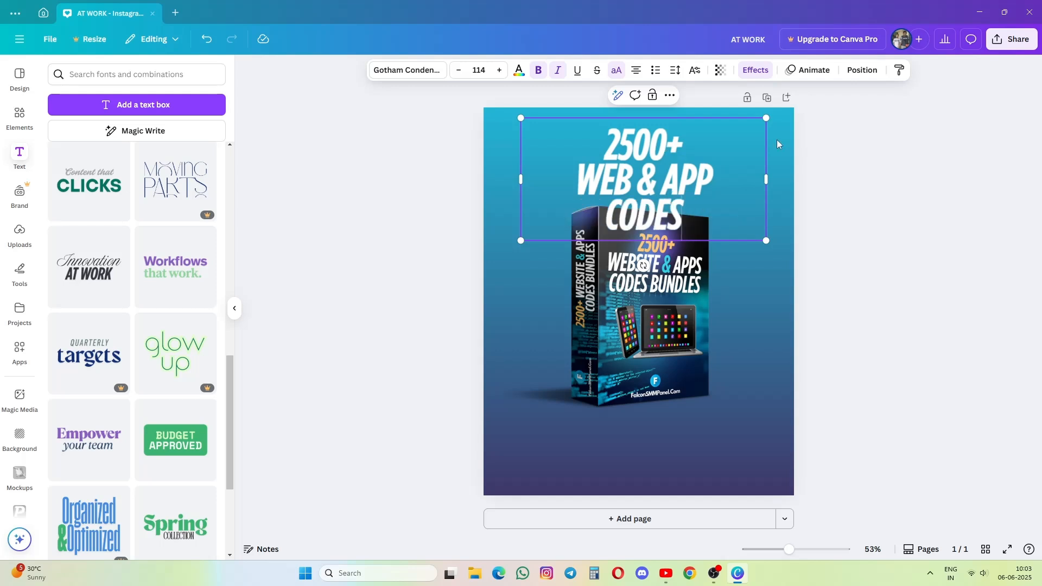
pyautogui.press('Escape')
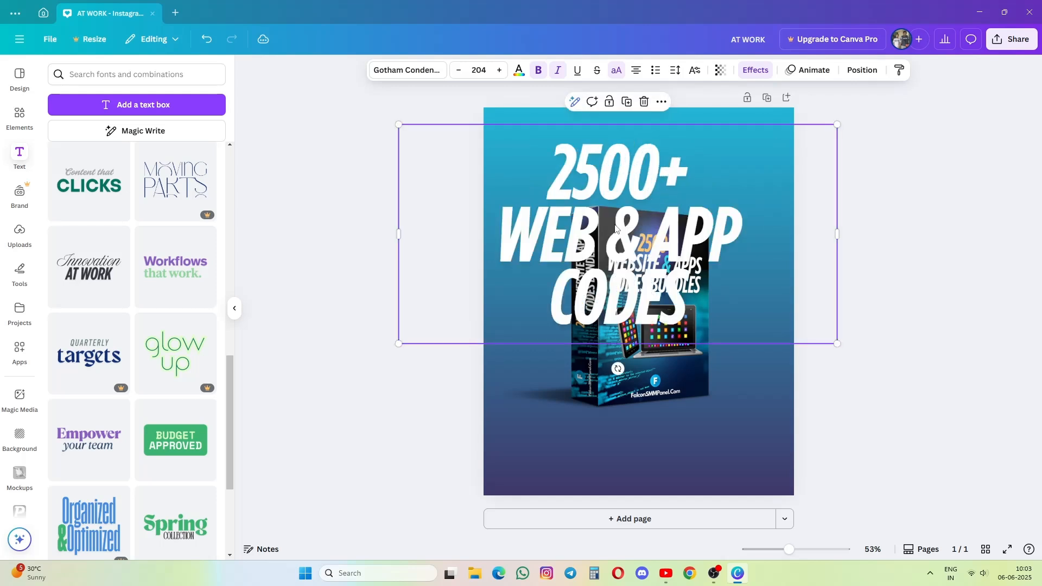
# Enlarge the heading's "2500+" and "CODES" lines and reduce the font size of its "WEB & APP" line.
pyautogui.click(721, 167)
pyautogui.moveTo(721, 167); pyautogui.dragTo(547, 168)
pyautogui.click(499, 70)
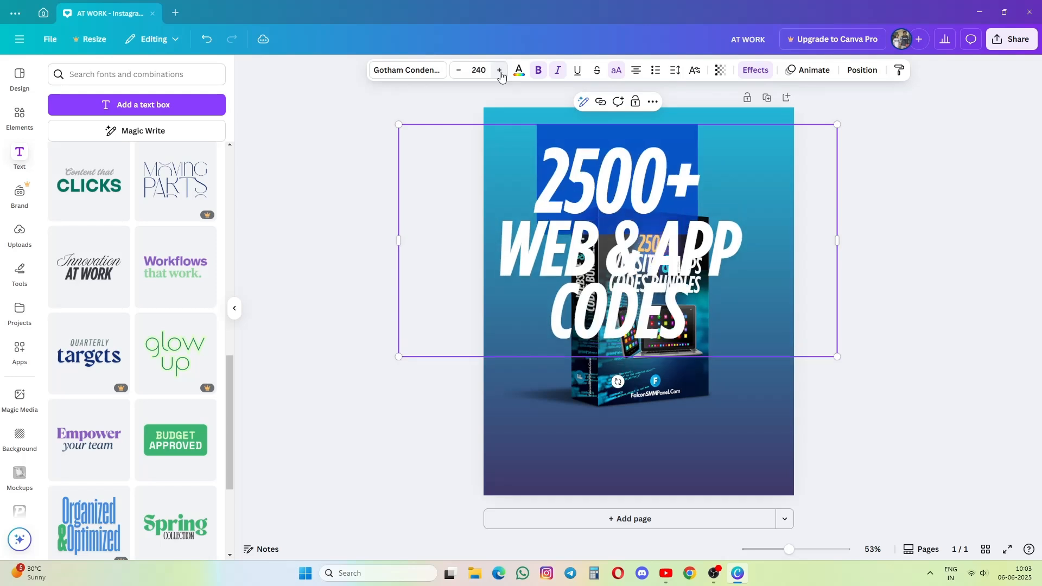
pyautogui.moveTo(500, 248); pyautogui.dragTo(734, 247)
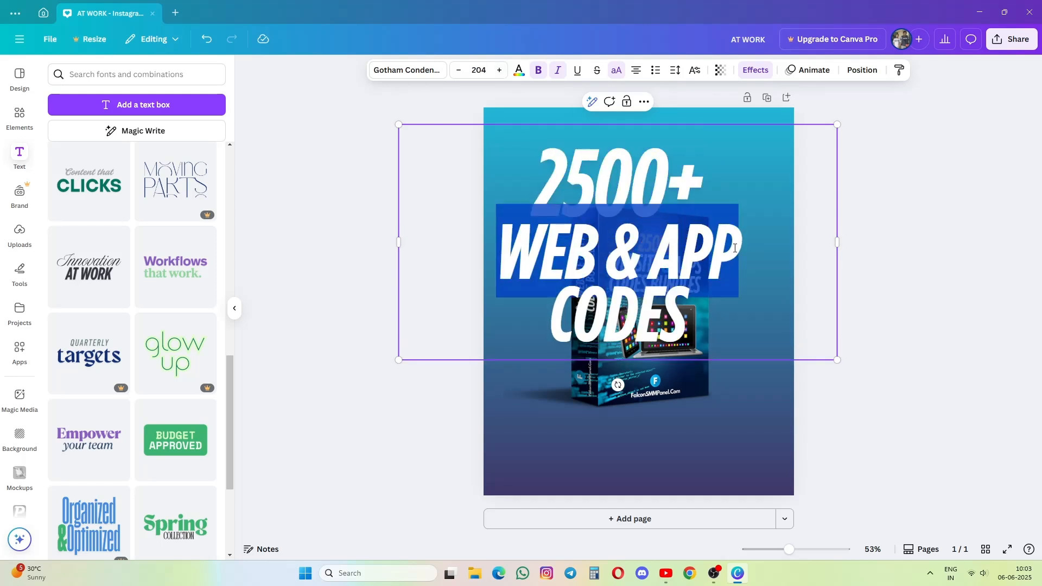
pyautogui.click(460, 70)
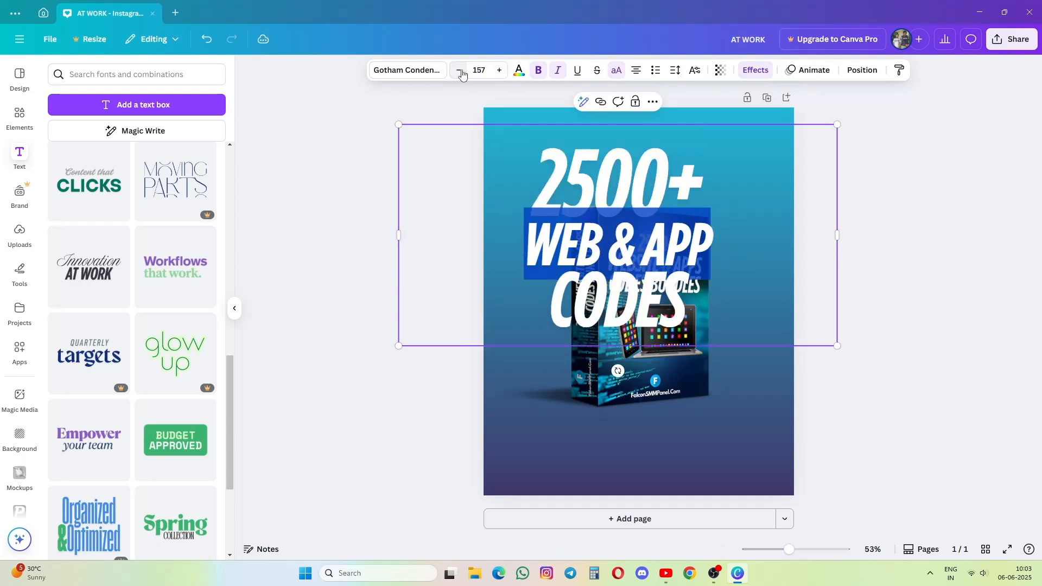
pyautogui.click(498, 71)
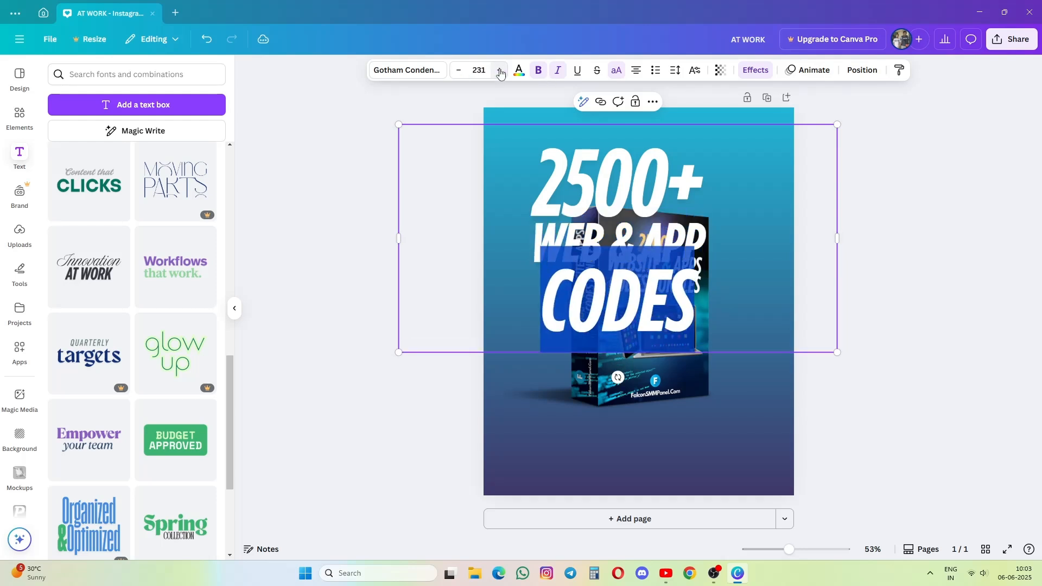
# Move the heading to the page's upper-left area, enlarge it slightly and send it behind the box mockup.
pyautogui.moveTo(725, 252); pyautogui.dragTo(680, 219)
pyautogui.moveTo(793, 324); pyautogui.dragTo(824, 340)
pyautogui.click(719, 347)
pyautogui.click(722, 282)
pyautogui.click(861, 70)
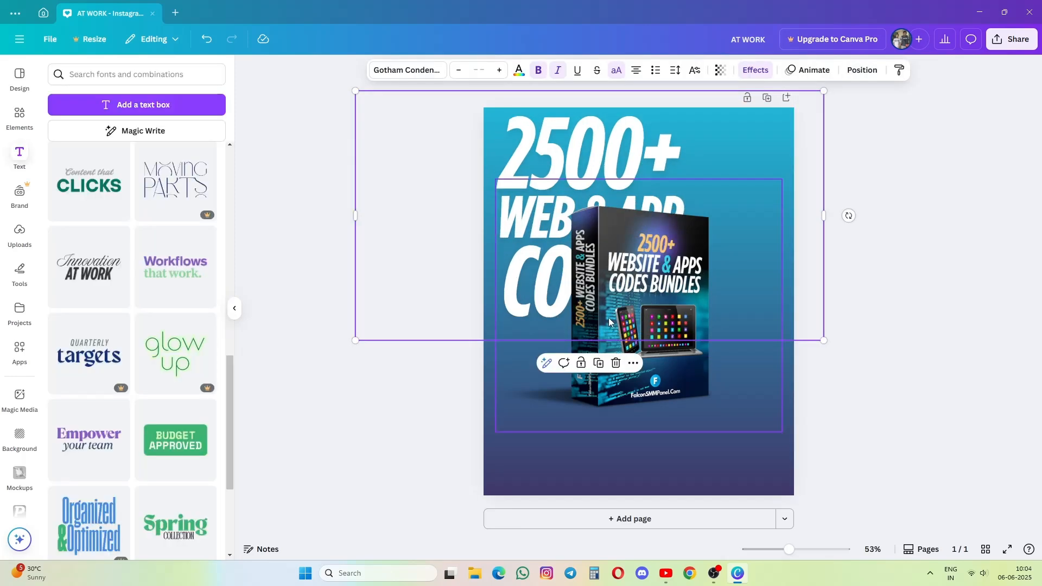
# Search the elements for "gradient" and browse the photo results for a suitable glow.
pyautogui.click(639, 306)
pyautogui.click(19, 117)
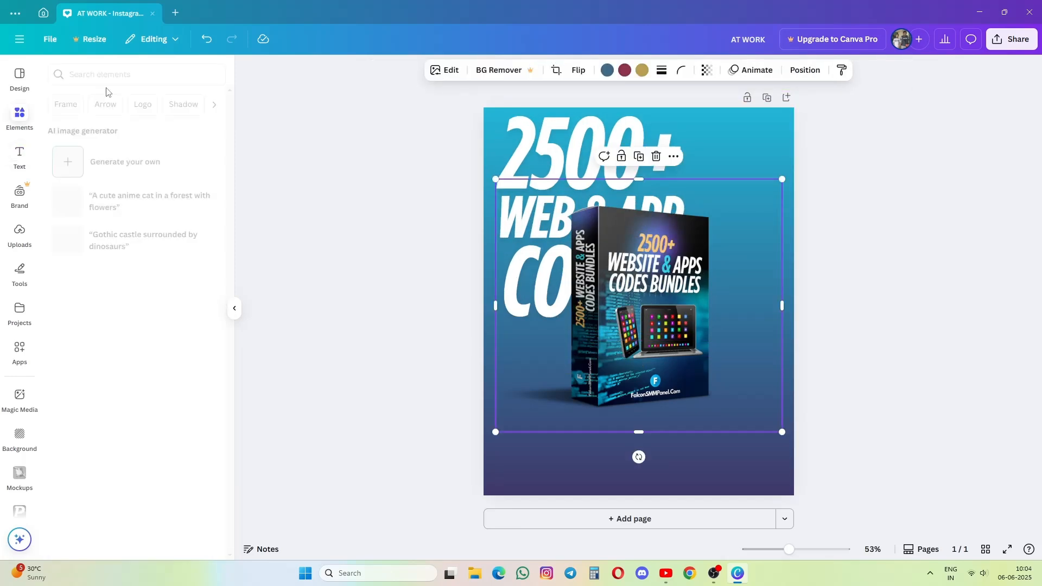
pyautogui.click(132, 75)
pyautogui.write('fradient')
pyautogui.press('Return')
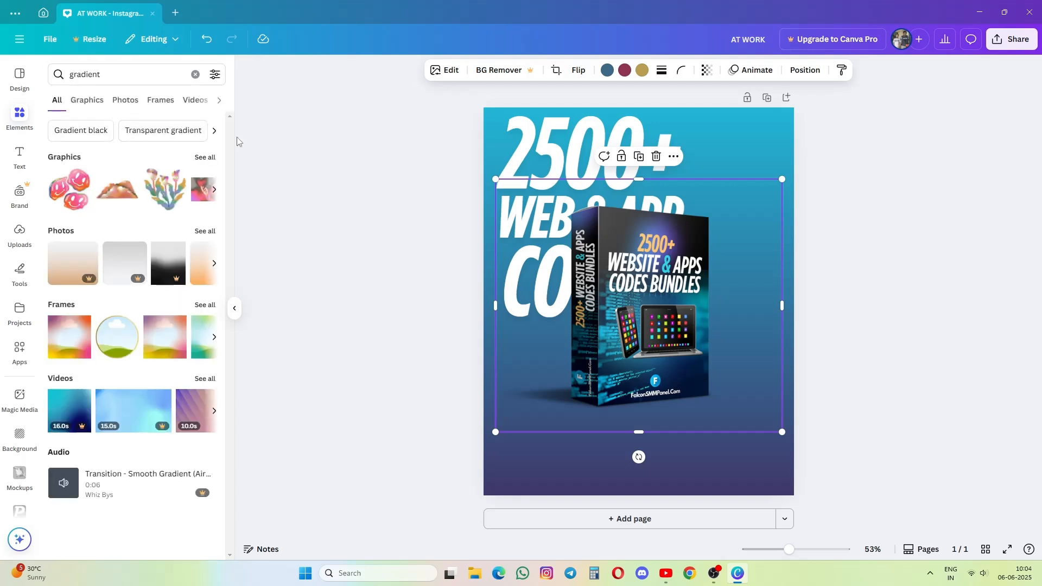
pyautogui.click(205, 231)
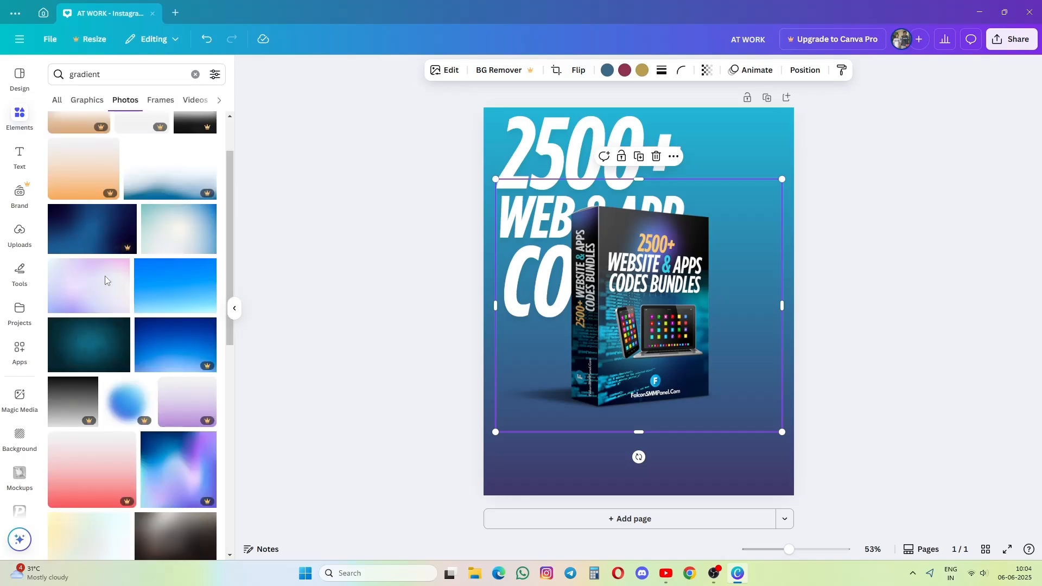
pyautogui.scroll(-10, 105, 276)
pyautogui.click(195, 74)
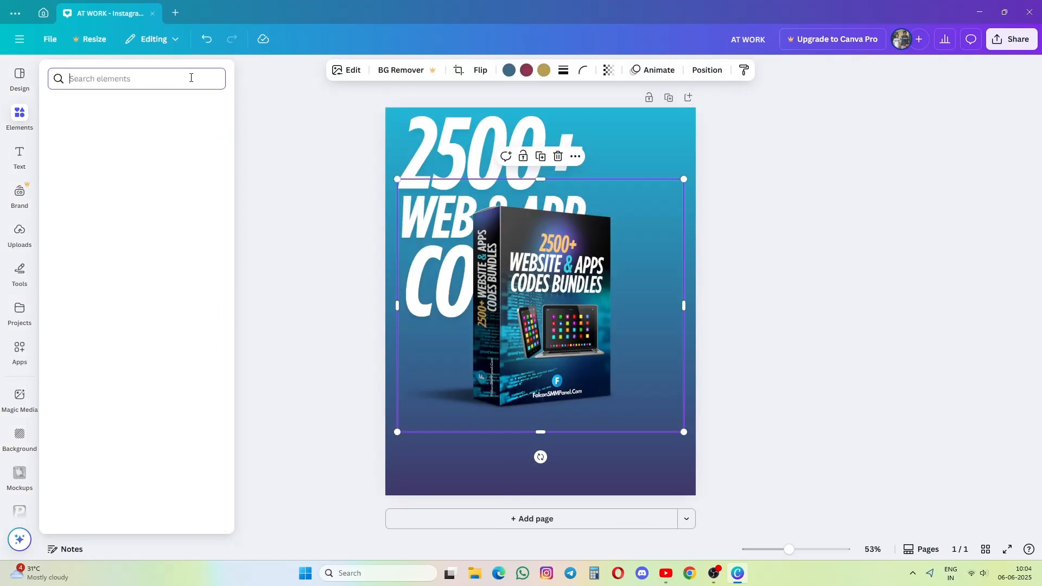
# Add the recently used yellow glow, send it to the back and enlarge it to about 1207 px around the box.
pyautogui.click(96, 162)
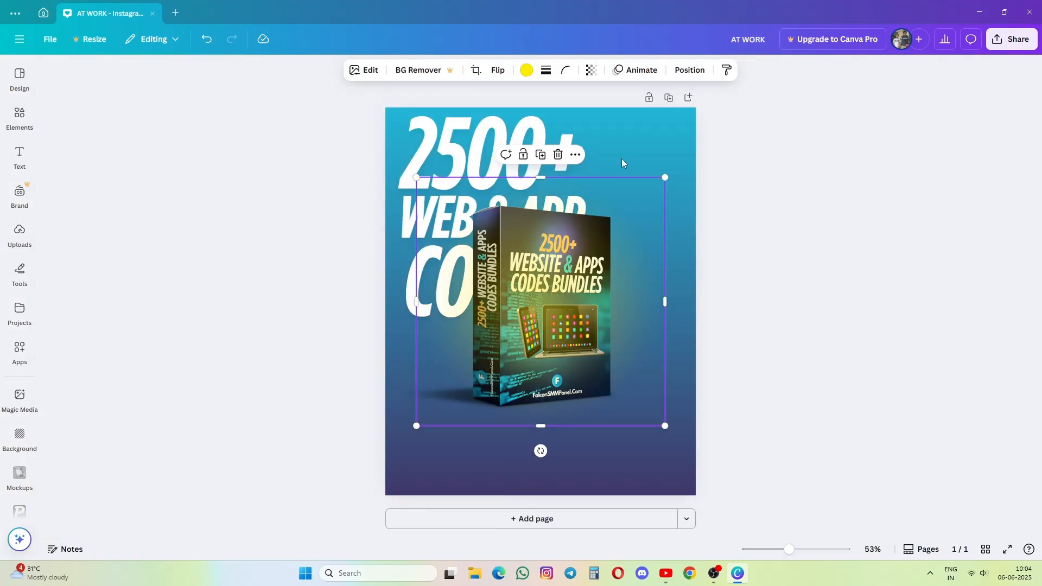
pyautogui.click(689, 69)
pyautogui.click(156, 158)
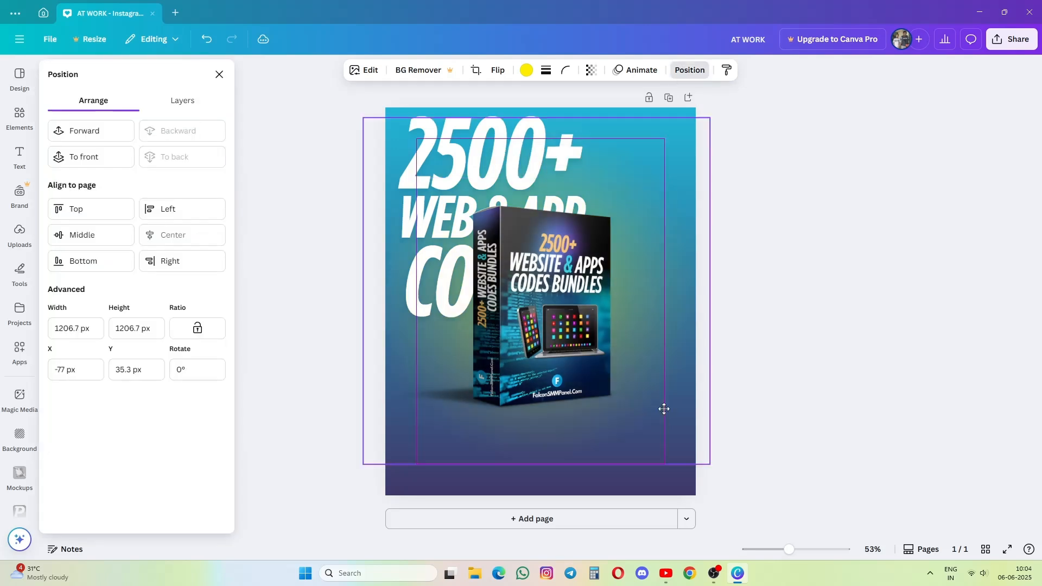
pyautogui.moveTo(663, 409); pyautogui.dragTo(672, 428)
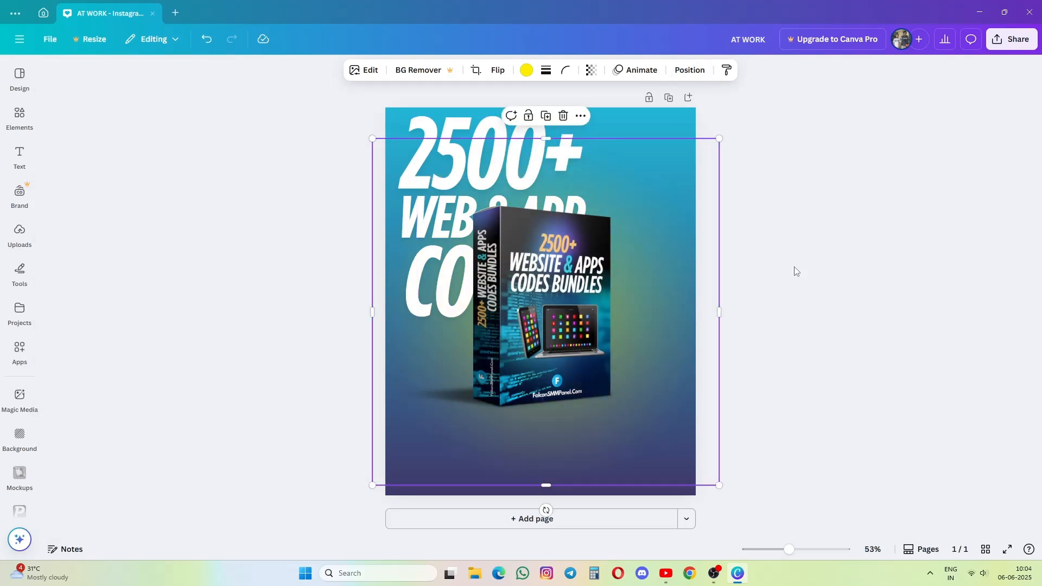
# Left-align the heading against the page's upper-left corner and shift the box mockup slightly up.
pyautogui.click(537, 70)
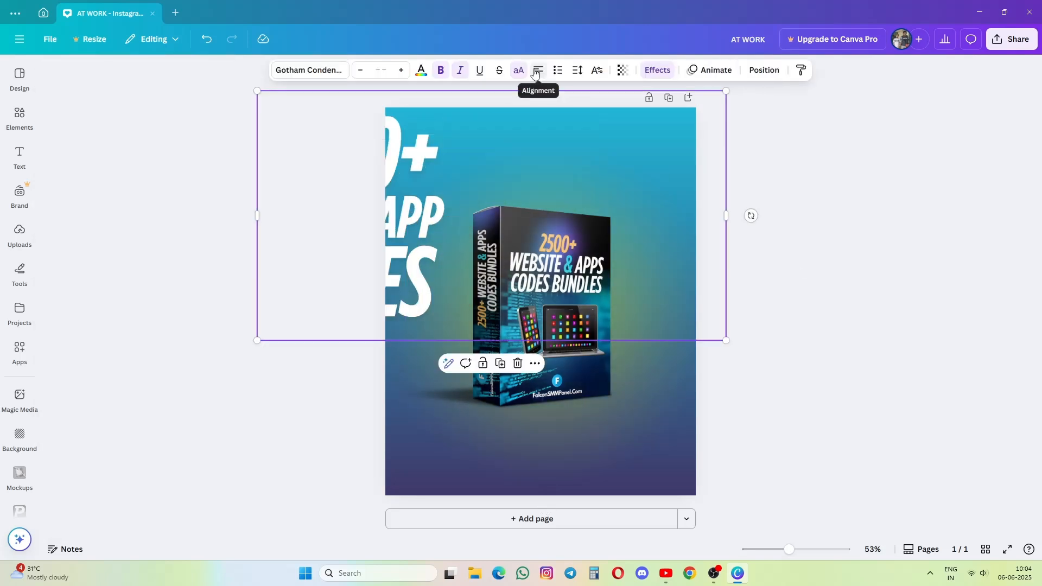
pyautogui.moveTo(448, 171); pyautogui.dragTo(572, 163)
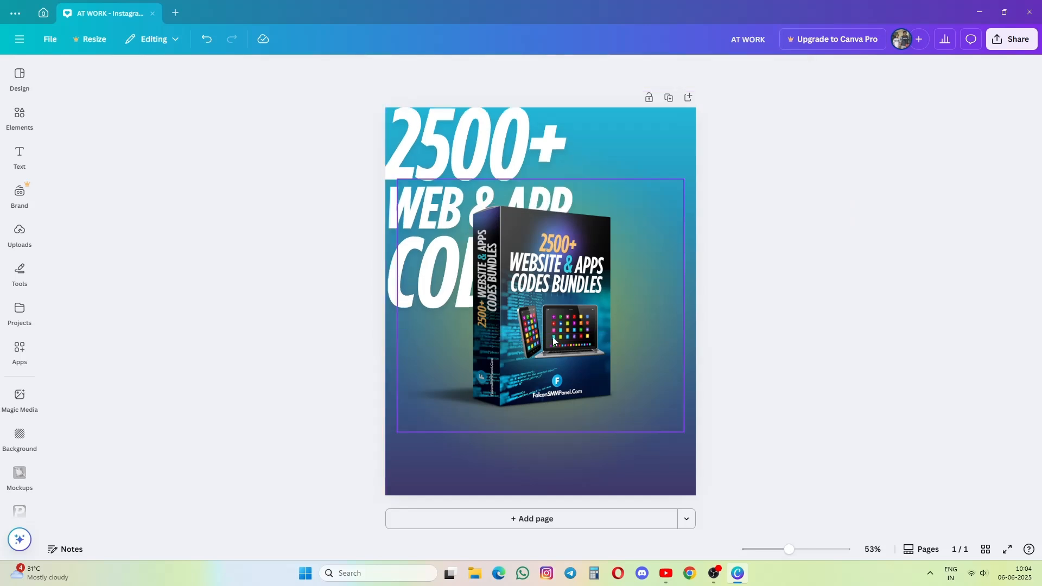
pyautogui.moveTo(552, 337); pyautogui.dragTo(545, 343)
pyautogui.click(955, 292)
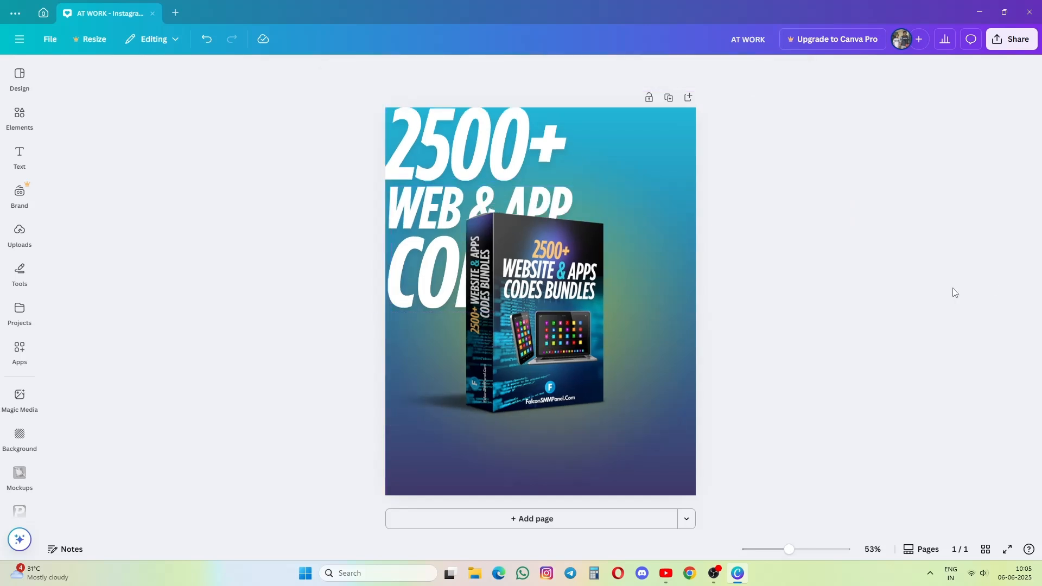
pyautogui.hotkey('ctrl', 'z')
# Add the yellow speech-bubble banner from the recently used elements and place it at the page's lower-left edge with its tail off the page.
pyautogui.click(20, 116)
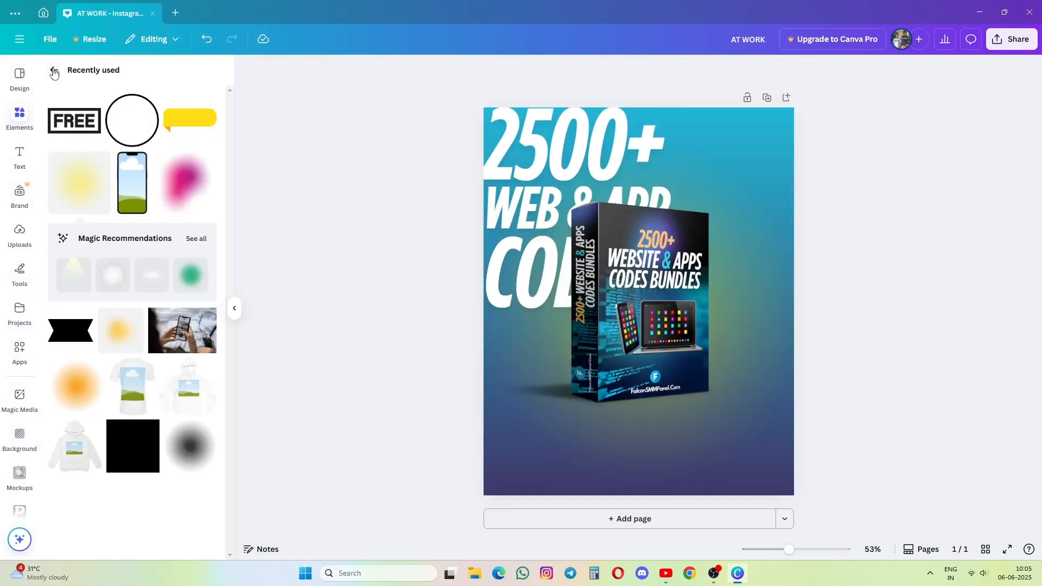
pyautogui.click(54, 71)
pyautogui.click(203, 132)
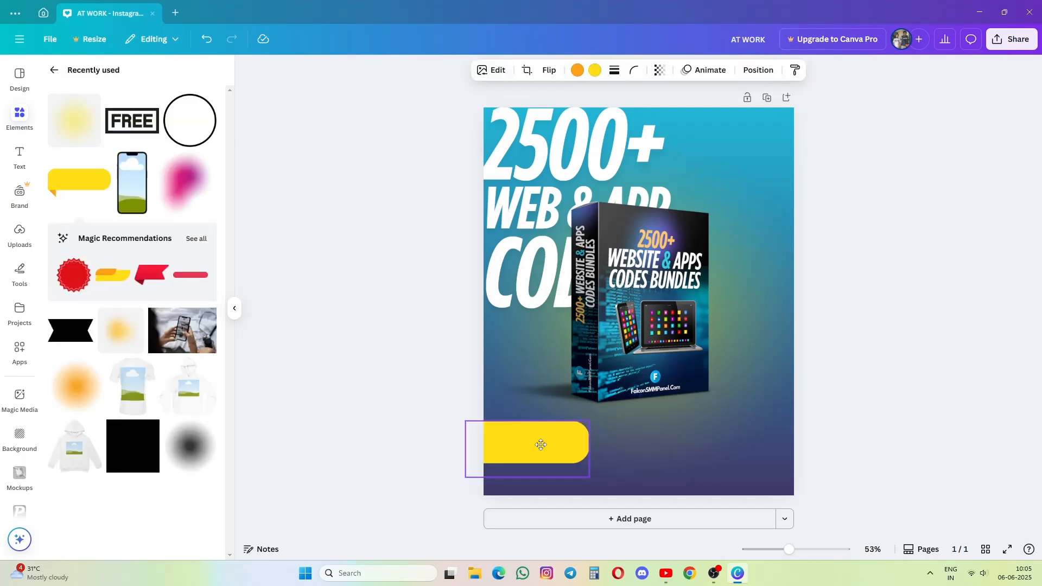
pyautogui.moveTo(539, 444); pyautogui.dragTo(535, 454)
pyautogui.doubleClick(535, 453)
pyautogui.click(279, 407)
# Add the framed "FREE" label graphic, shrink it and place it in the page's lower-right corner.
pyautogui.click(132, 121)
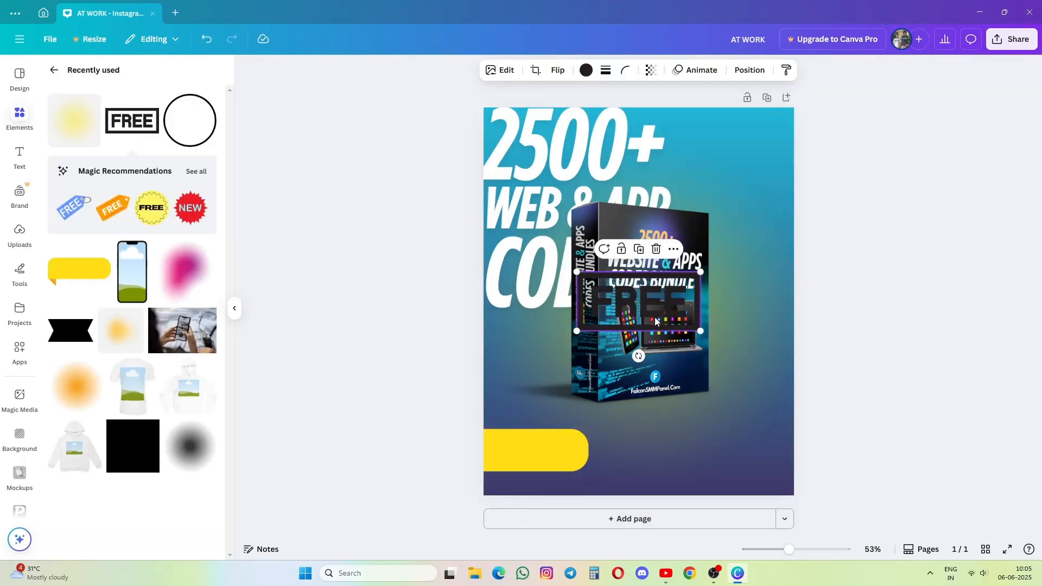
pyautogui.moveTo(656, 321); pyautogui.dragTo(745, 465)
pyautogui.click(688, 471)
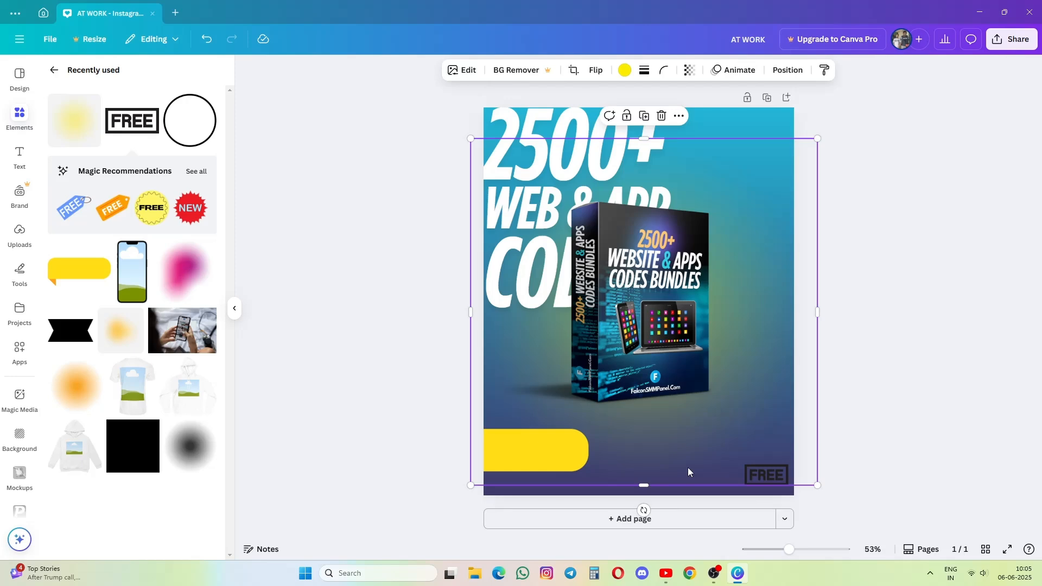
pyautogui.press('Escape')
# Add the "1,286" font combination, remove its two caption lines and change the number to "$7.99".
pyautogui.click(20, 156)
pyautogui.scroll(-1, 131, 271)
pyautogui.moveTo(90, 363); pyautogui.dragTo(690, 434)
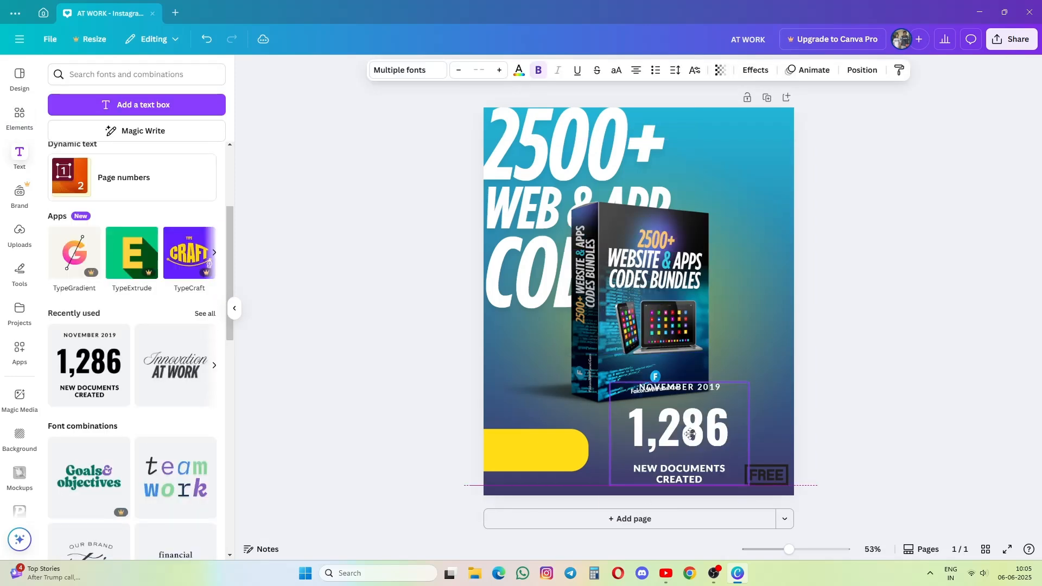
pyautogui.click(690, 434)
pyautogui.doubleClick(696, 420)
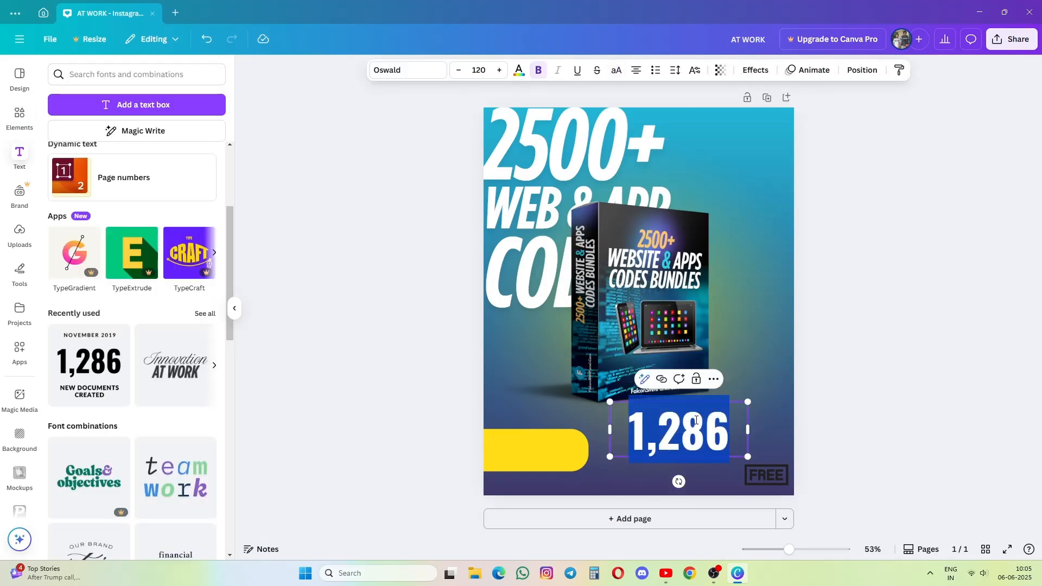
pyautogui.write('$7.99')
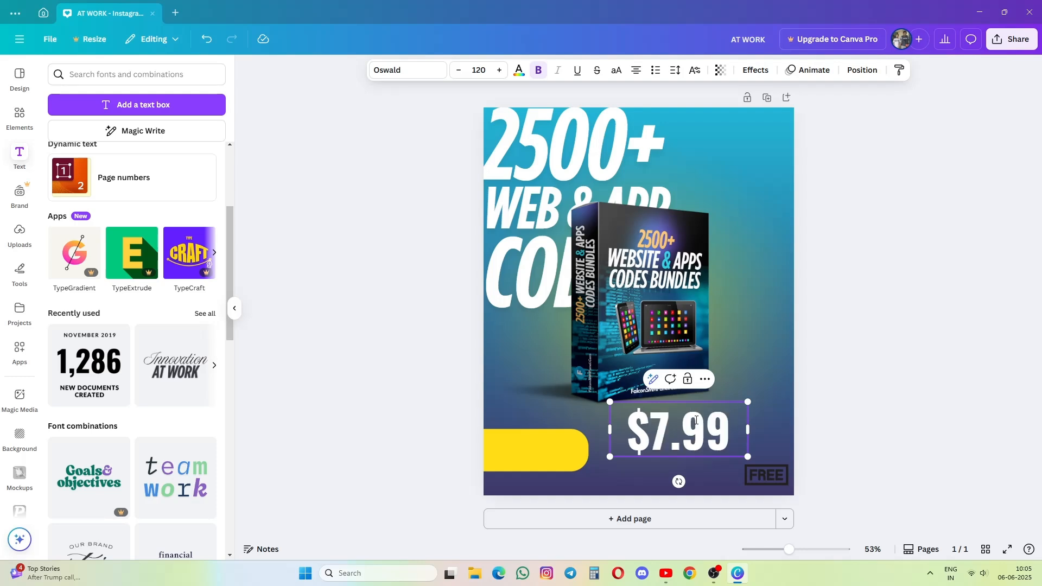
# Shrink the "$7.99" price text and place it on the yellow banner.
pyautogui.moveTo(697, 403); pyautogui.dragTo(580, 427)
pyautogui.moveTo(548, 441); pyautogui.dragTo(554, 444)
pyautogui.click(462, 448)
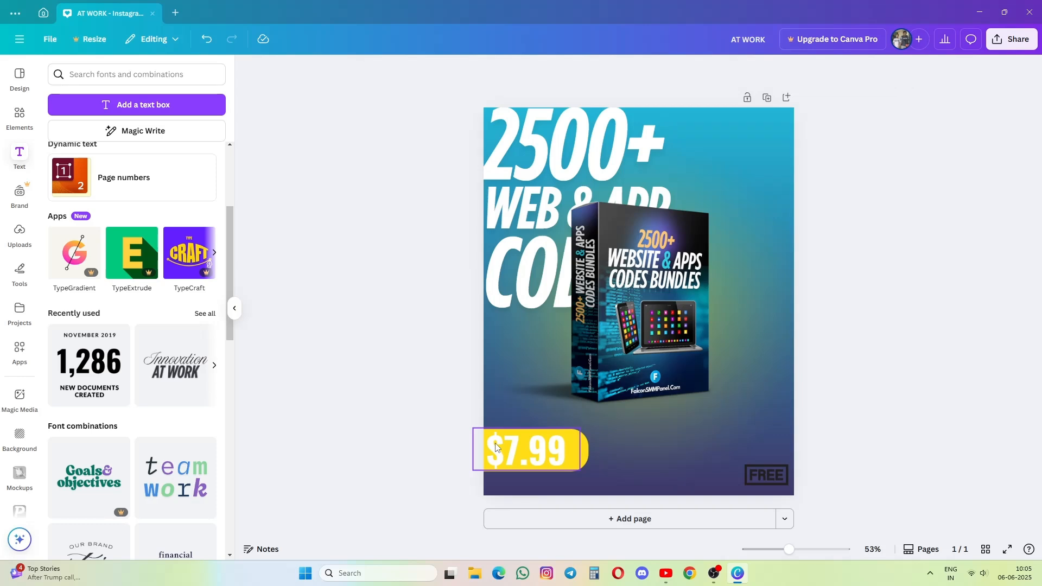
# Extend the price to "$7.99/-" on a single line and resize it to about 80.8 to fit inside the yellow banner.
pyautogui.click(495, 448)
pyautogui.click(580, 446)
pyautogui.write('/-')
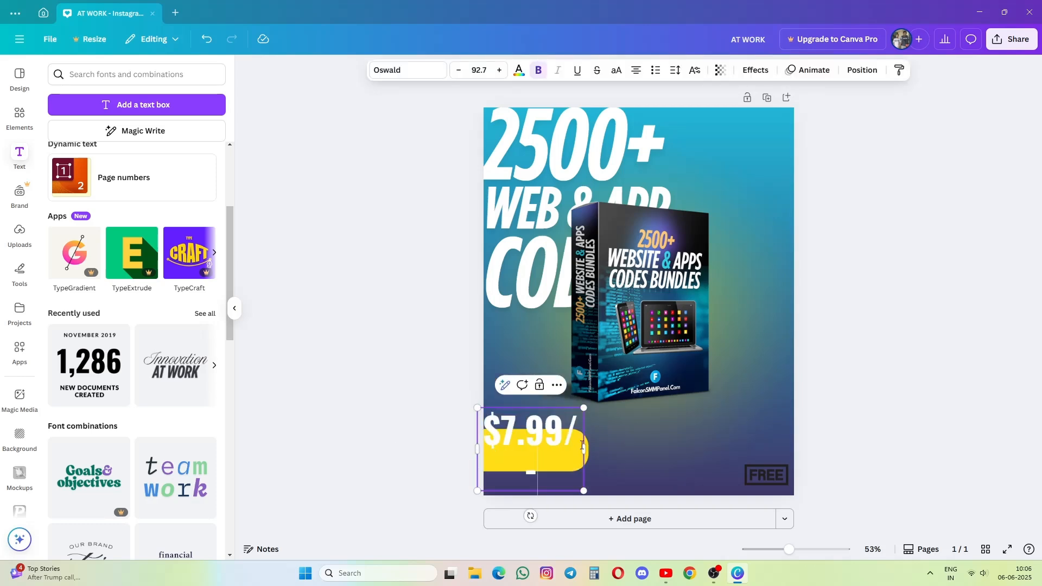
pyautogui.moveTo(583, 447)
pyautogui.mouseDown()
pyautogui.moveTo(598, 448)
pyautogui.moveTo(587, 466)
pyautogui.mouseUp()
pyautogui.click(469, 437)
pyautogui.click(497, 442)
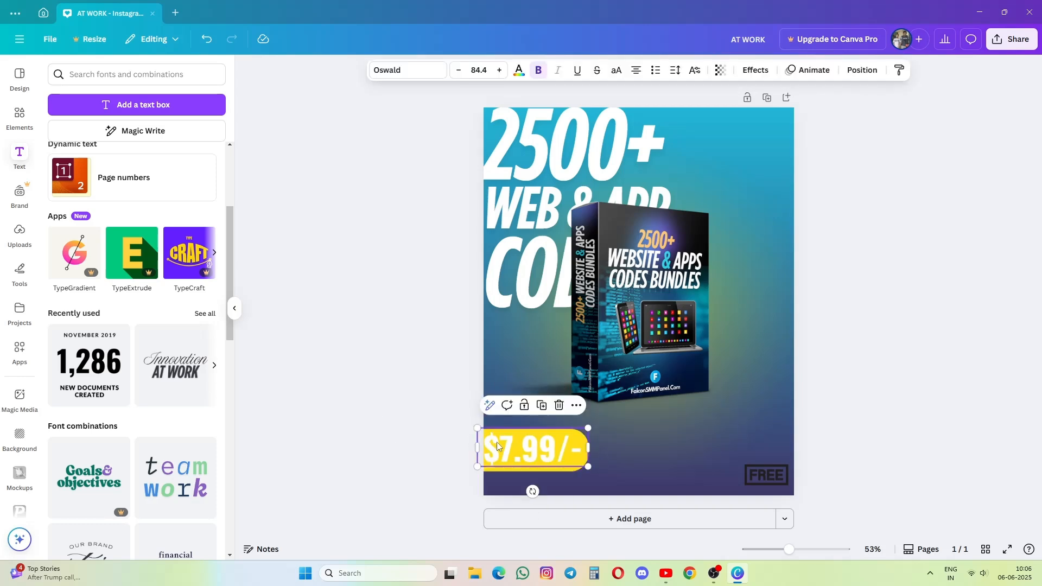
pyautogui.moveTo(497, 441); pyautogui.dragTo(501, 442)
pyautogui.moveTo(587, 429); pyautogui.dragTo(584, 432)
pyautogui.click(480, 486)
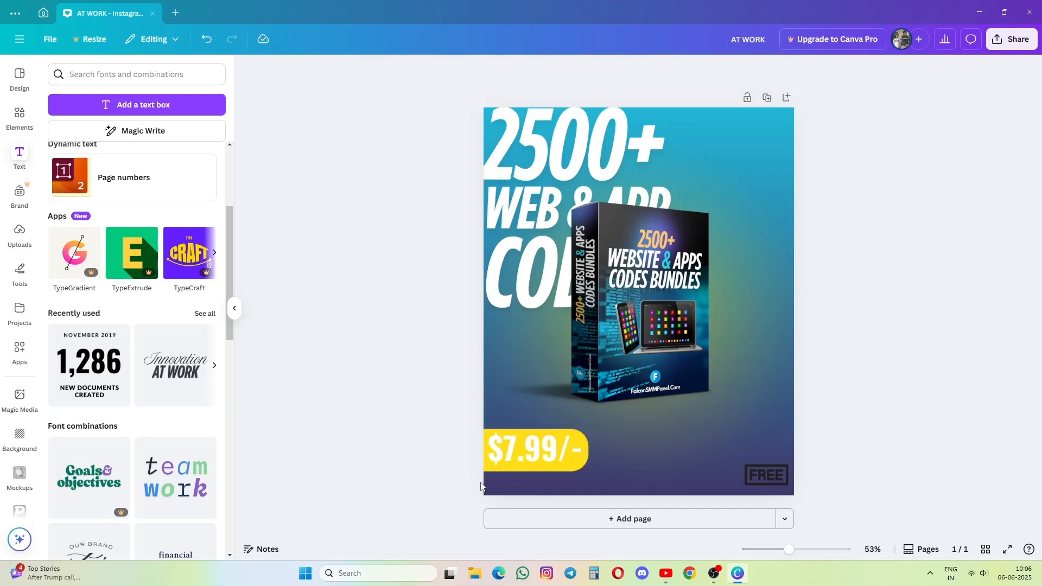
# Recolour the price text on the yellow banner with the dark document colour.
pyautogui.click(542, 454)
pyautogui.doubleClick(547, 458)
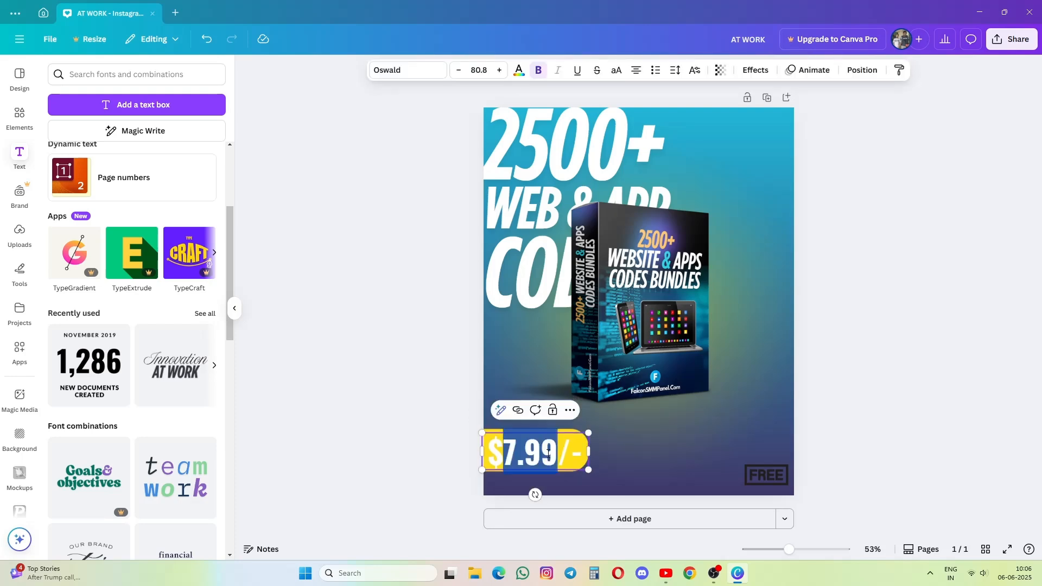
pyautogui.press('Escape')
pyautogui.click(518, 447)
pyautogui.click(518, 70)
pyautogui.click(91, 153)
pyautogui.click(309, 264)
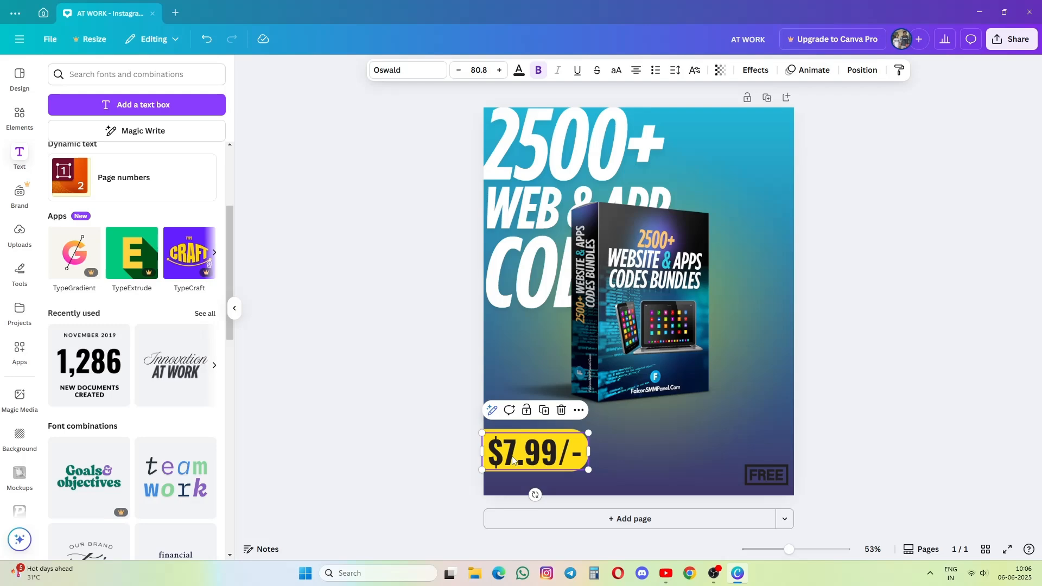
# Nudge the "$7.99/-" price text slightly to centre it on the yellow banner.
pyautogui.click(399, 447)
pyautogui.scroll(2, 399, 447)
pyautogui.moveTo(474, 467); pyautogui.dragTo(473, 460)
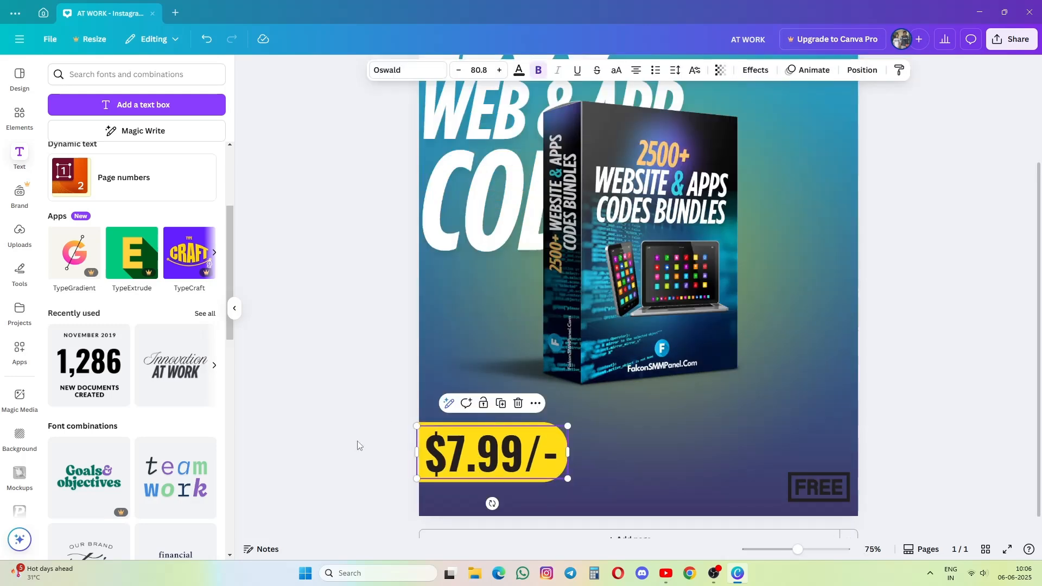
pyautogui.click(356, 443)
pyautogui.scroll(-2, 356, 443)
# Recolour the FREE badge white beside the product box.
pyautogui.click(762, 312)
pyautogui.click(586, 70)
pyautogui.click(183, 152)
# Add a thin circle outline graphic, recolour it white and shrink it into the post's upper-right corner.
pyautogui.click(19, 119)
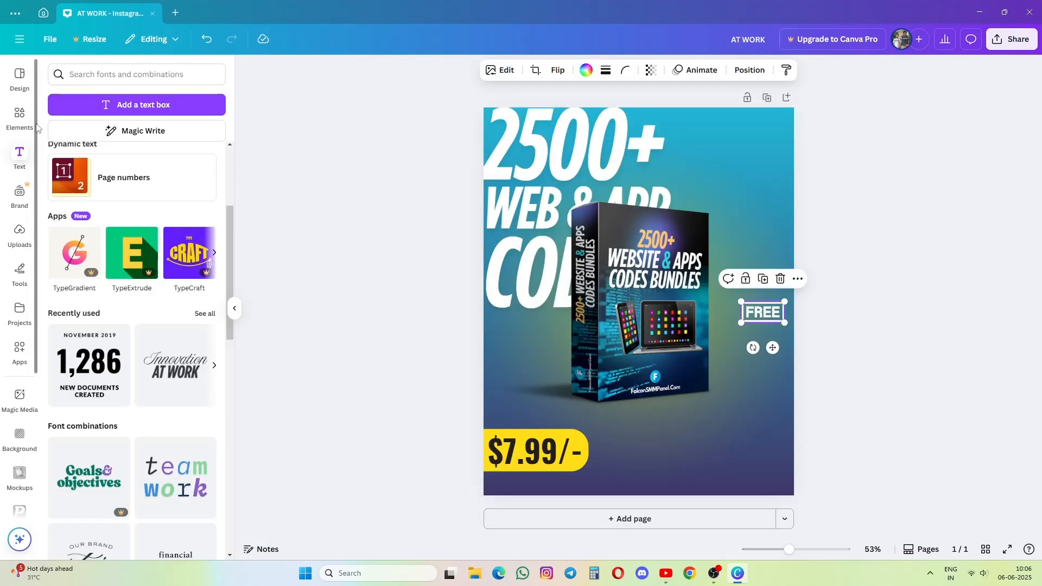
pyautogui.click(188, 123)
pyautogui.click(586, 70)
pyautogui.click(213, 152)
pyautogui.moveTo(638, 313); pyautogui.dragTo(739, 181)
pyautogui.moveTo(801, 107); pyautogui.dragTo(722, 187)
pyautogui.moveTo(700, 209); pyautogui.dragTo(767, 127)
pyautogui.moveTo(756, 140); pyautogui.dragTo(752, 145)
pyautogui.moveTo(765, 132); pyautogui.dragTo(766, 133)
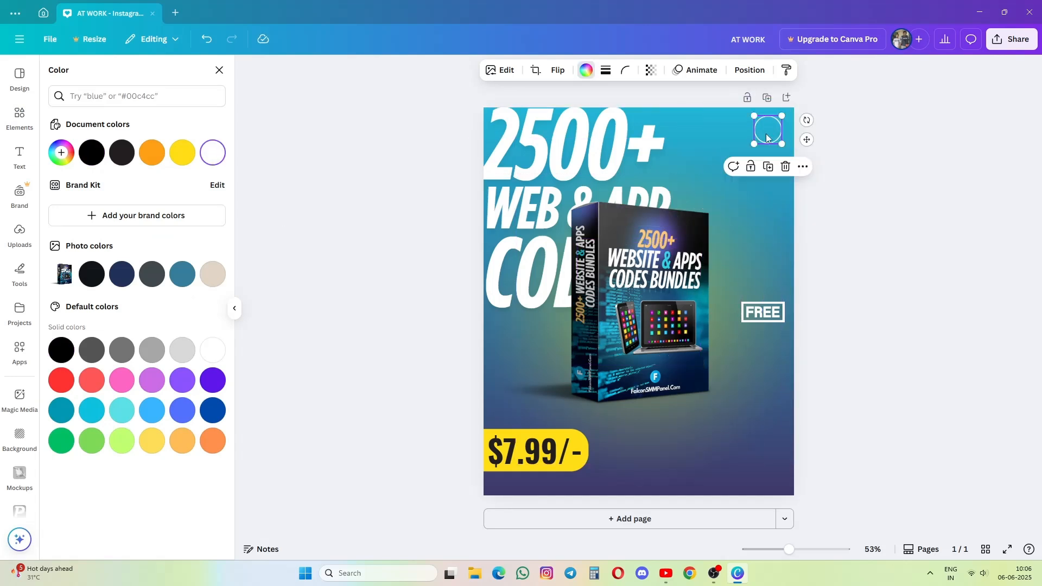
# Shrink the FREE badge and duplicate the white circle twice to form an evenly spaced column of three.
pyautogui.click(765, 312)
pyautogui.moveTo(742, 322); pyautogui.dragTo(765, 195)
pyautogui.click(770, 136)
pyautogui.click(768, 155)
pyautogui.click(828, 247)
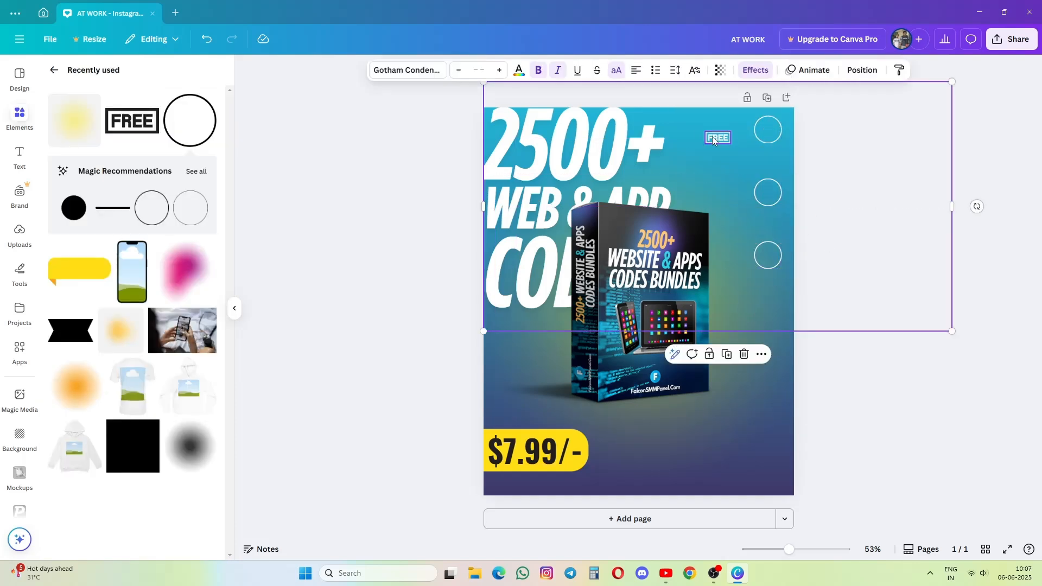
# Place the FREE badge over the centre of the uppermost circle outline.
pyautogui.moveTo(718, 138); pyautogui.dragTo(767, 130)
pyautogui.click(806, 135)
pyautogui.scroll(3, 806, 135)
pyautogui.moveTo(857, 144); pyautogui.dragTo(695, 145)
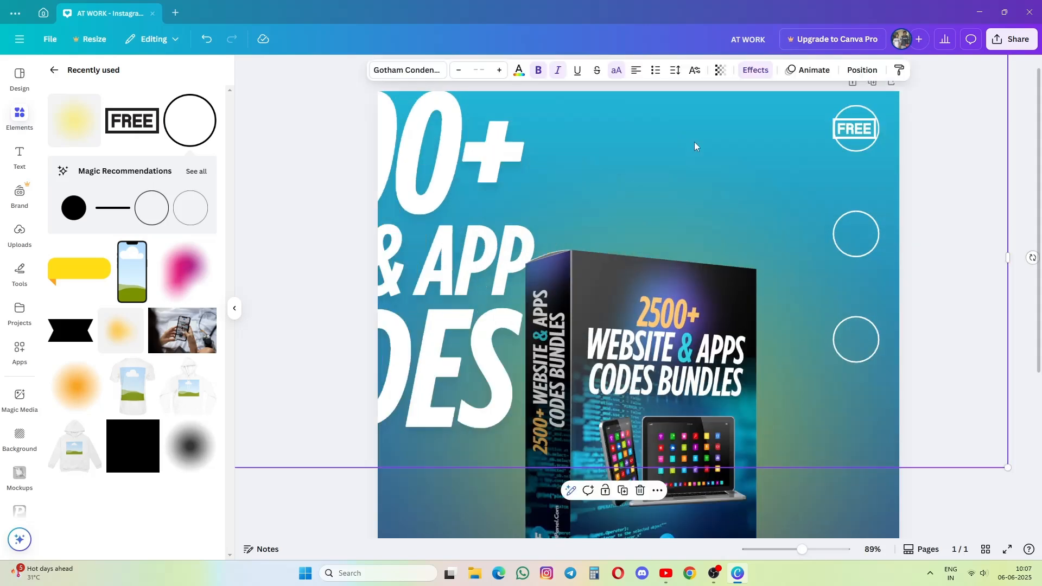
pyautogui.click(206, 39)
pyautogui.click(944, 489)
pyautogui.scroll(3, 963, 189)
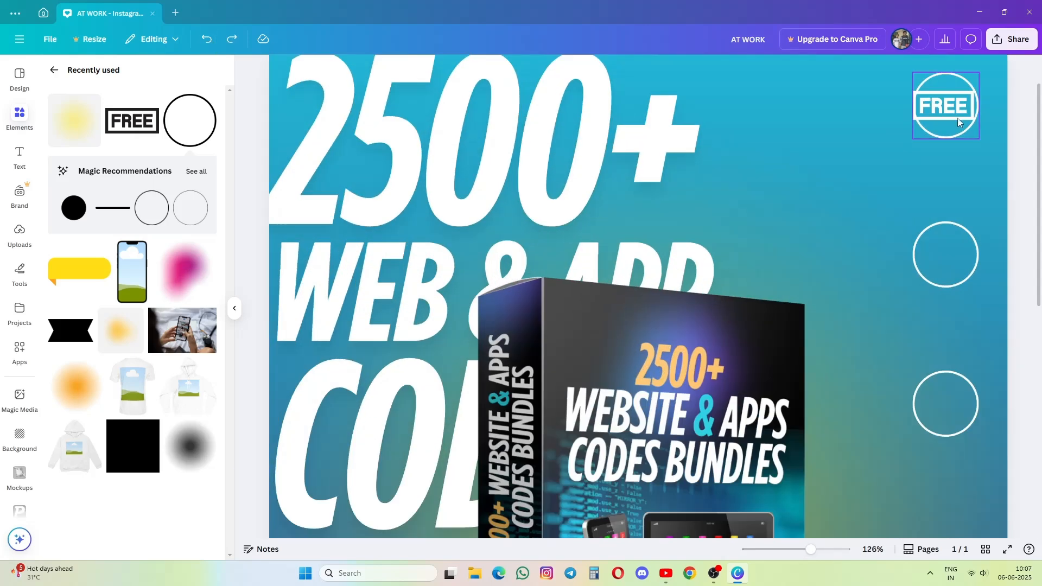
# Select the FREE badge beneath the uppermost circle and scale it slightly to fit inside the outline.
pyautogui.click(890, 107)
pyautogui.click(922, 111)
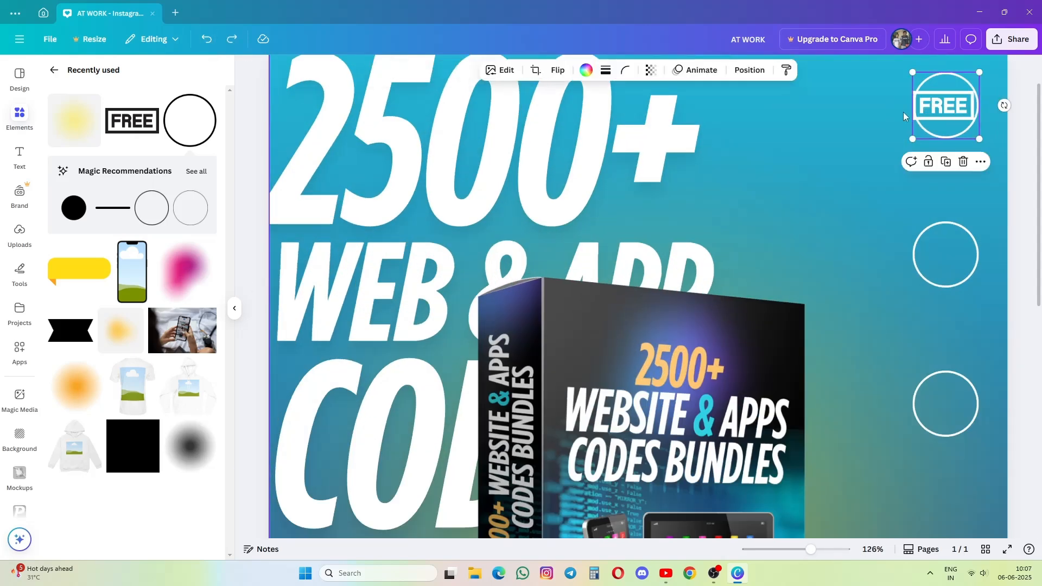
pyautogui.click(749, 70)
pyautogui.click(183, 96)
pyautogui.click(163, 302)
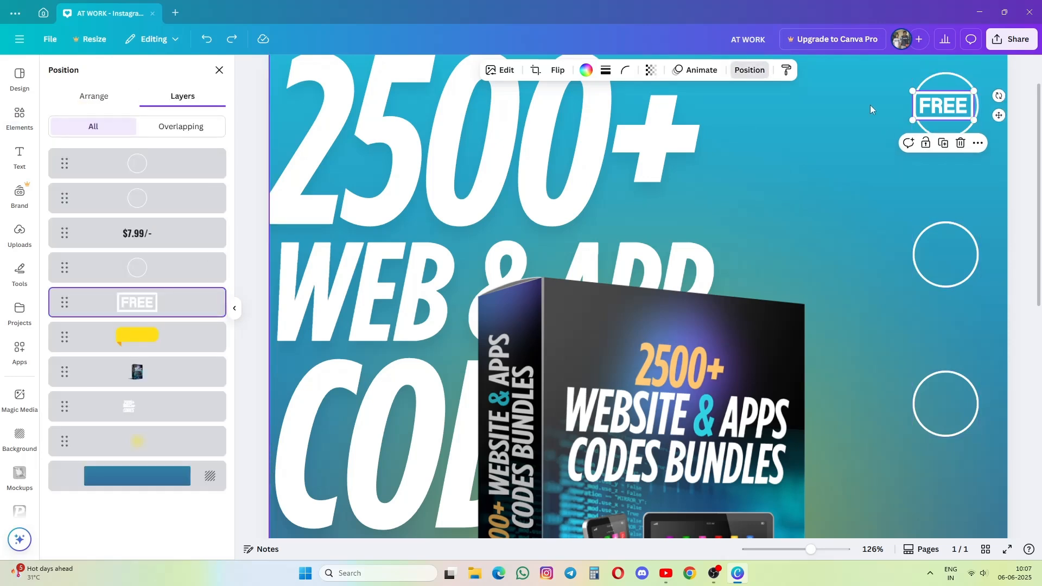
pyautogui.click(450, 104)
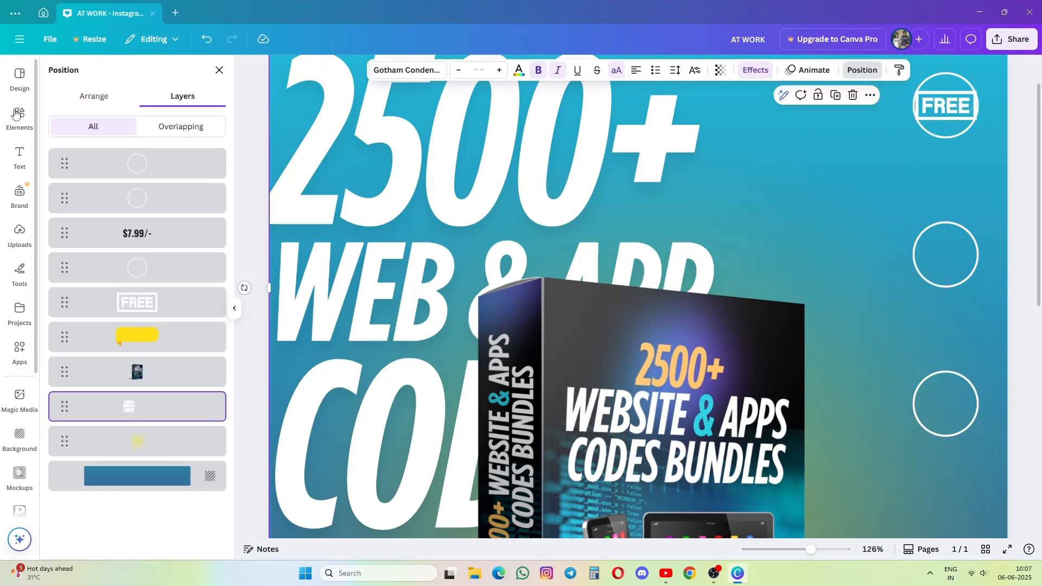
# Search the graphics library for "hd" and browse the icons.
pyautogui.click(20, 117)
pyautogui.click(204, 121)
pyautogui.click(54, 69)
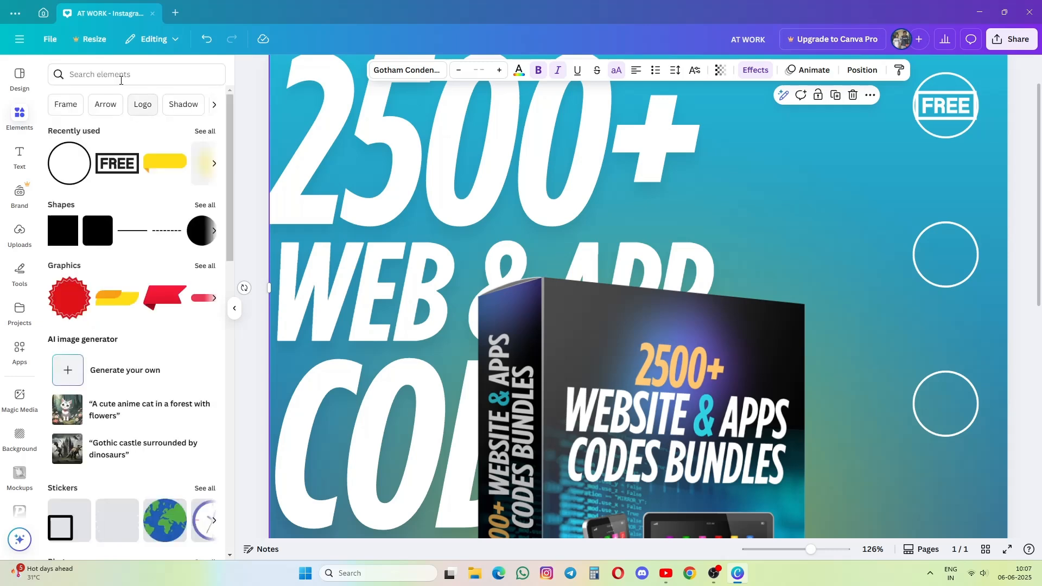
pyautogui.click(120, 76)
pyautogui.write('hd')
pyautogui.press('Return')
pyautogui.click(206, 159)
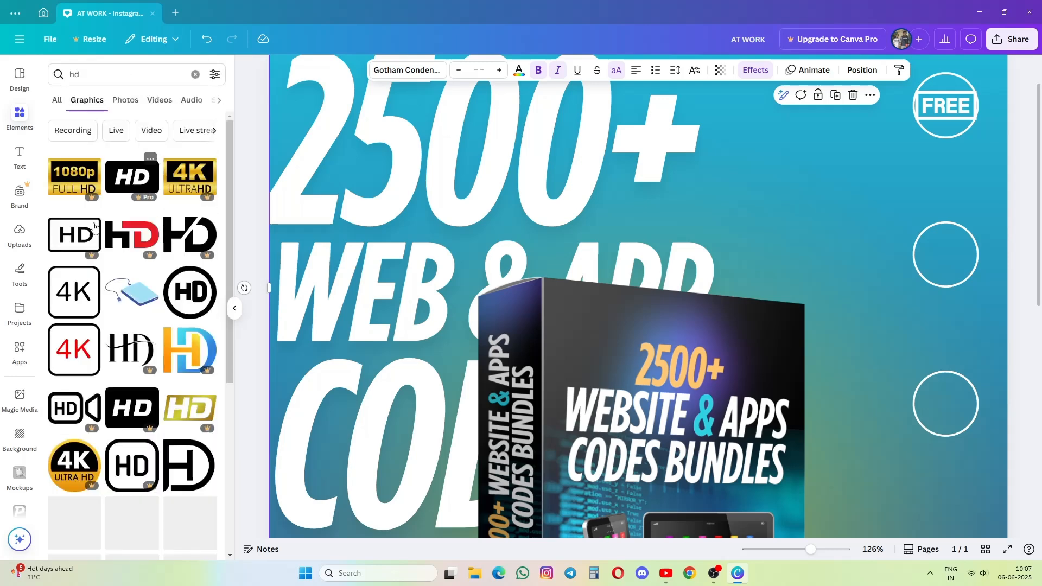
pyautogui.scroll(-5, 92, 264)
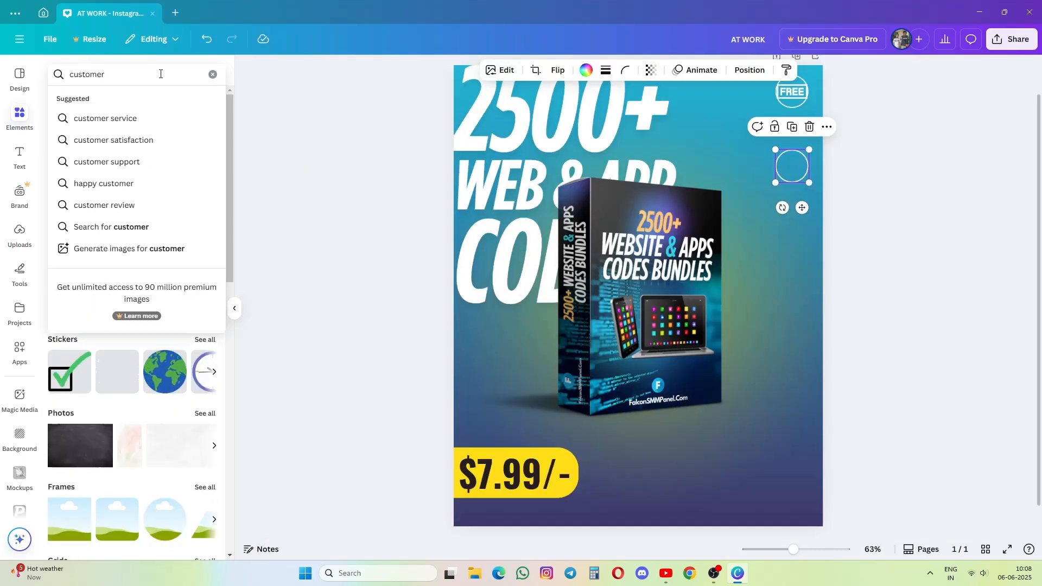
# Search the graphics for "customer" and add the person icon with three stars and a heart.
pyautogui.press('Return')
pyautogui.click(87, 100)
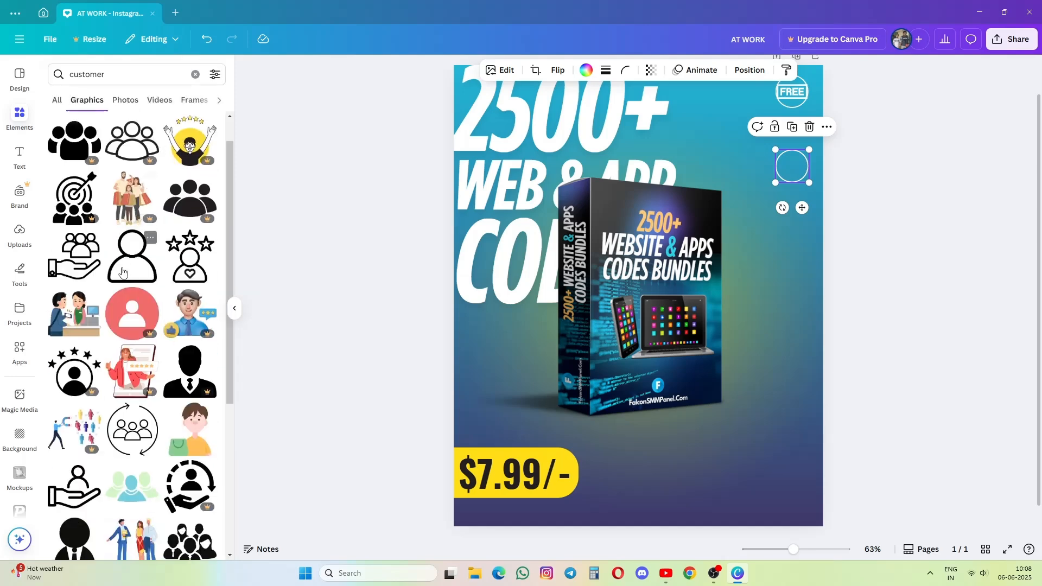
pyautogui.click(189, 270)
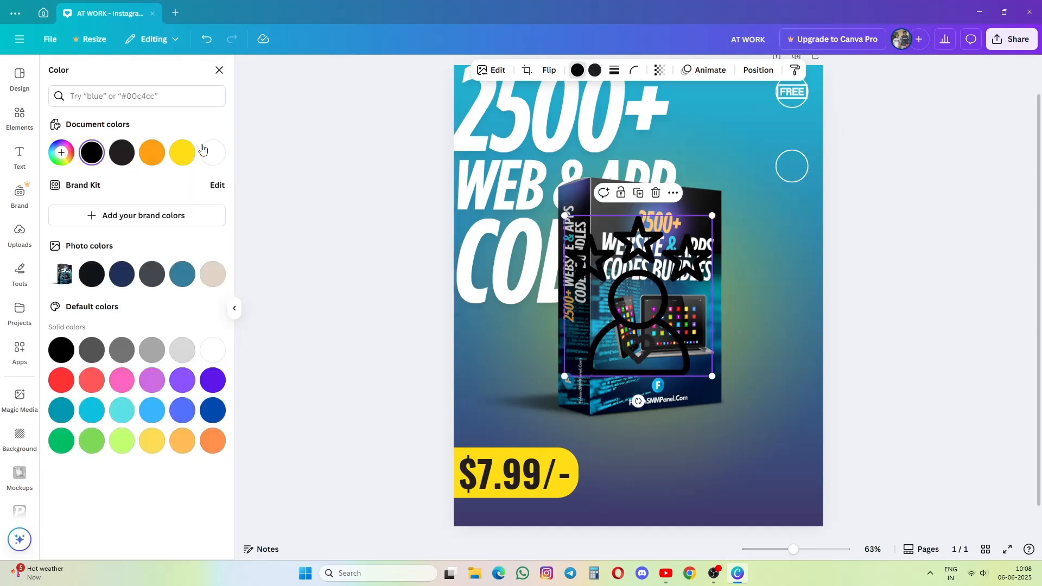
# Recolour both parts of the customer icon white and shrink it to fit centred inside the second circle.
pyautogui.click(212, 153)
pyautogui.moveTo(646, 293); pyautogui.dragTo(751, 216)
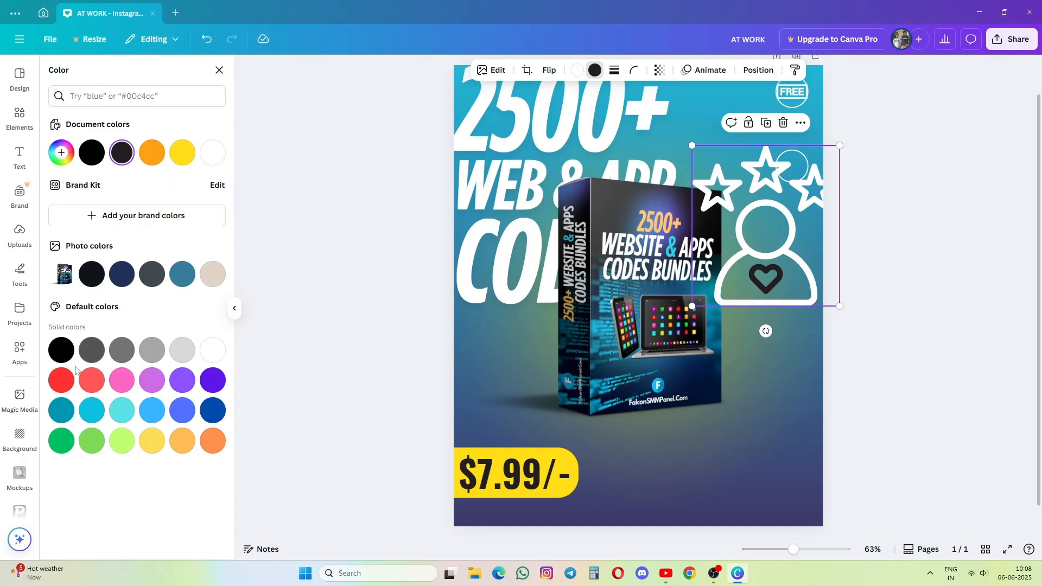
pyautogui.moveTo(840, 306); pyautogui.dragTo(798, 168)
pyautogui.scroll(3, 799, 172)
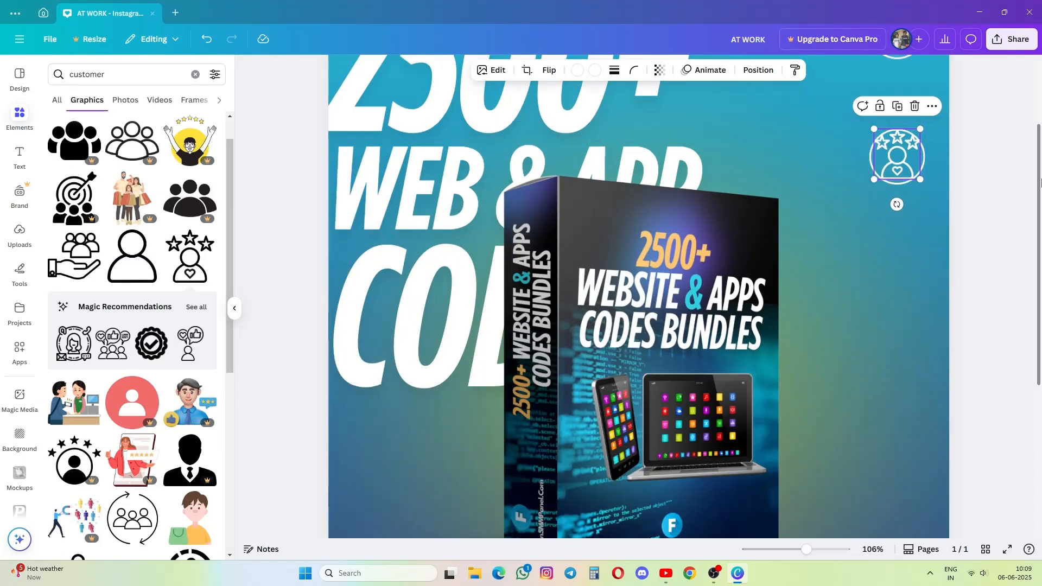
pyautogui.moveTo(1039, 252); pyautogui.dragTo(1040, 398)
pyautogui.scroll(6, 1014, 288)
pyautogui.moveTo(919, 274); pyautogui.dragTo(897, 257)
pyautogui.click(964, 244)
pyautogui.scroll(-3, 964, 245)
pyautogui.scroll(3, 283, 154)
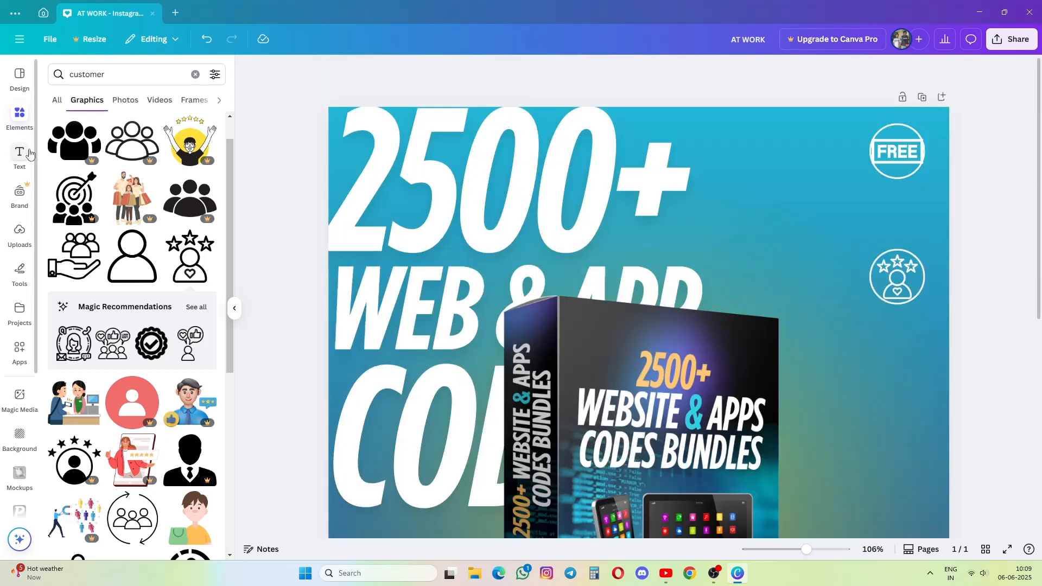
# Add a subheading text reading "Free Bonuses Inside".
pyautogui.click(23, 156)
pyautogui.scroll(3, 120, 281)
pyautogui.click(136, 229)
pyautogui.click(163, 265)
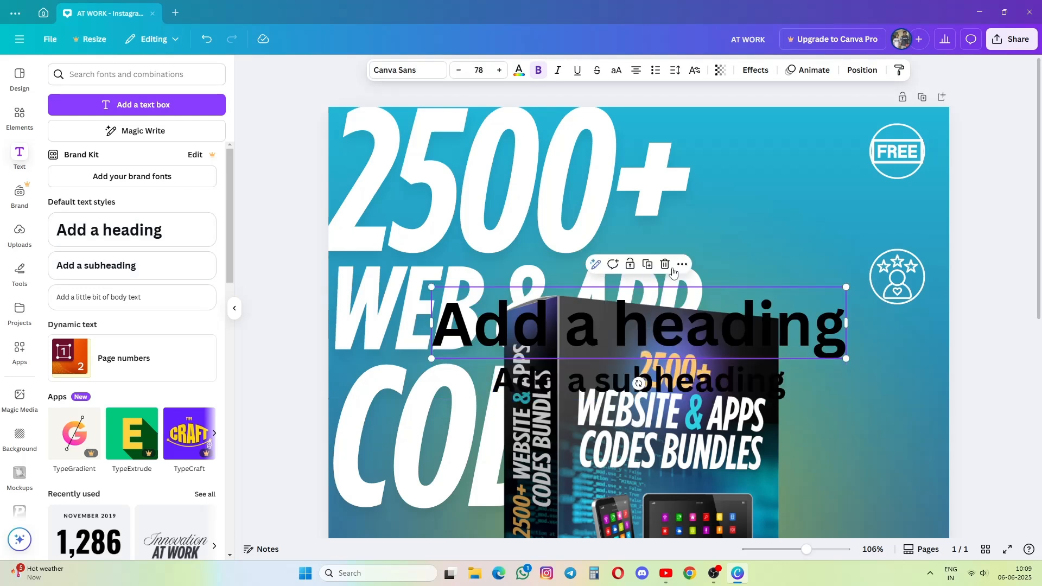
pyautogui.write('FRee')
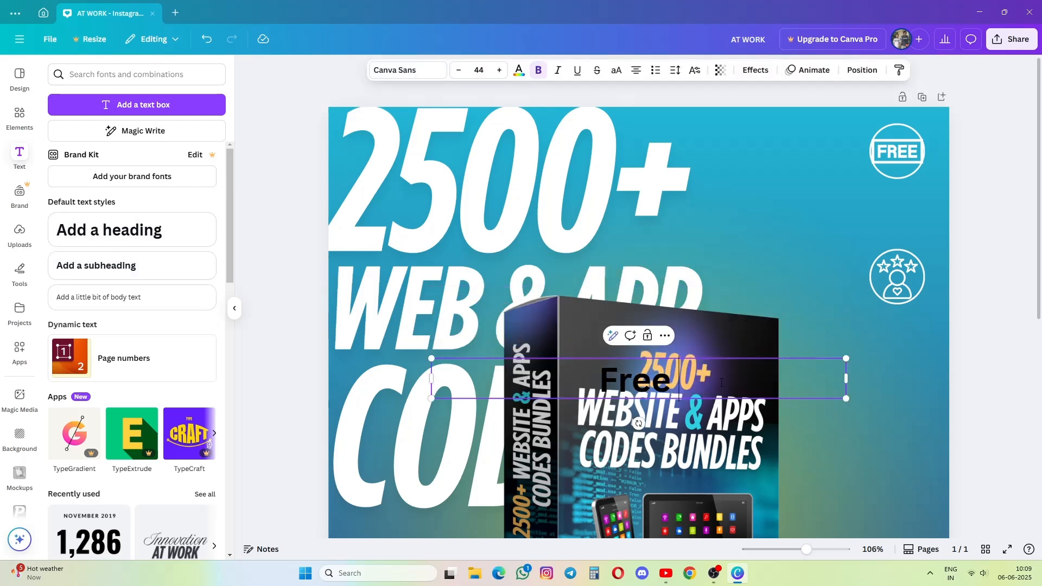
pyautogui.write(' Bonuses Indi')
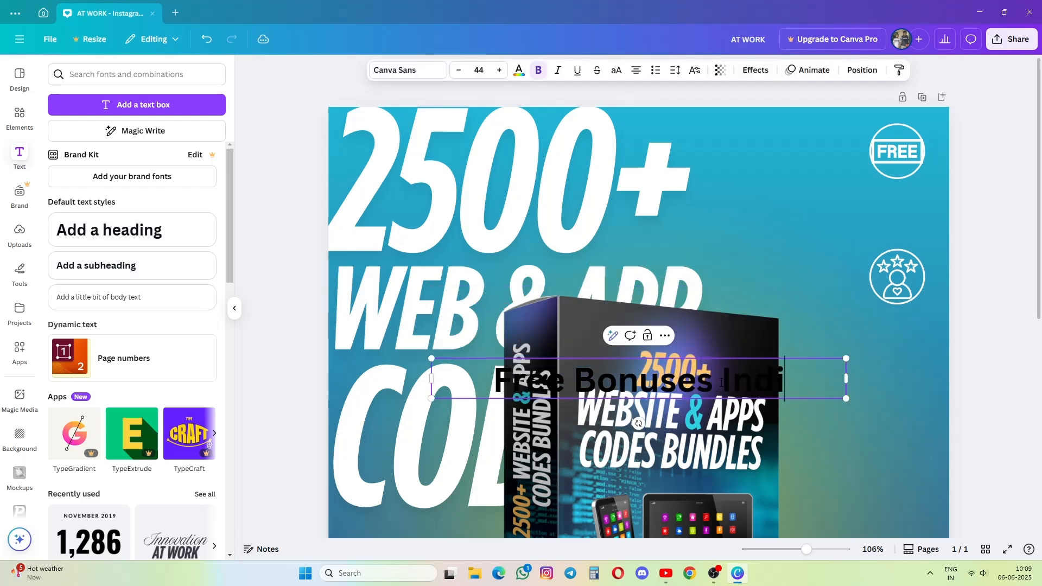
pyautogui.press('BackSpace')
pyautogui.press('BackSpace')
pyautogui.write('dide')
pyautogui.press('Left')
pyautogui.press('Left')
pyautogui.press('Left')
pyautogui.press('BackSpace')
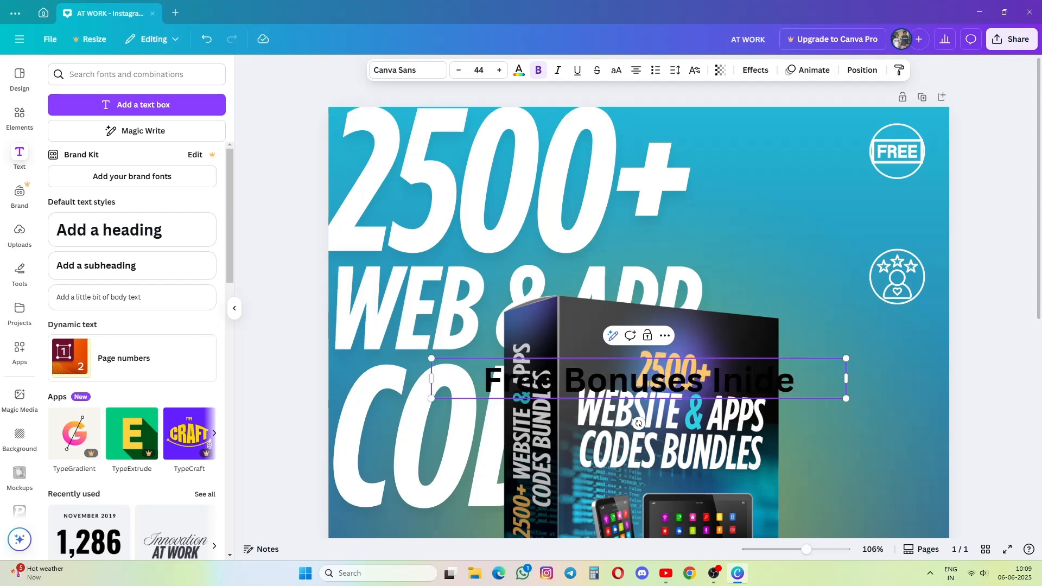
pyautogui.write('s')
# Shrink the "Free Bonuses Inside" text to size 17.2 beneath the FREE circle and recolour it white.
pyautogui.moveTo(846, 398); pyautogui.dragTo(594, 374)
pyautogui.moveTo(518, 394); pyautogui.dragTo(890, 218)
pyautogui.click(518, 72)
pyautogui.click(517, 73)
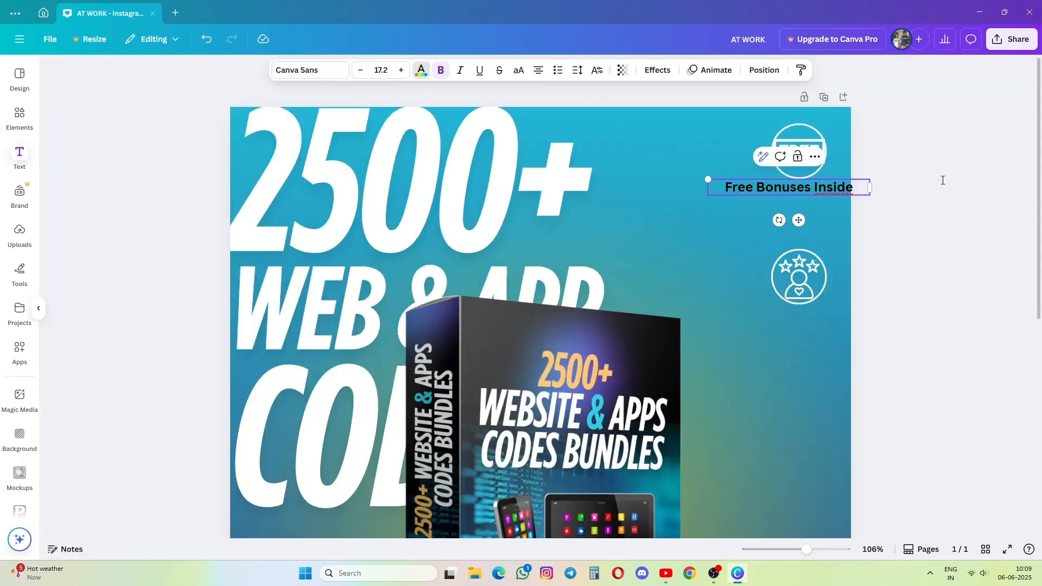
pyautogui.click(517, 73)
pyautogui.click(212, 152)
pyautogui.click(913, 185)
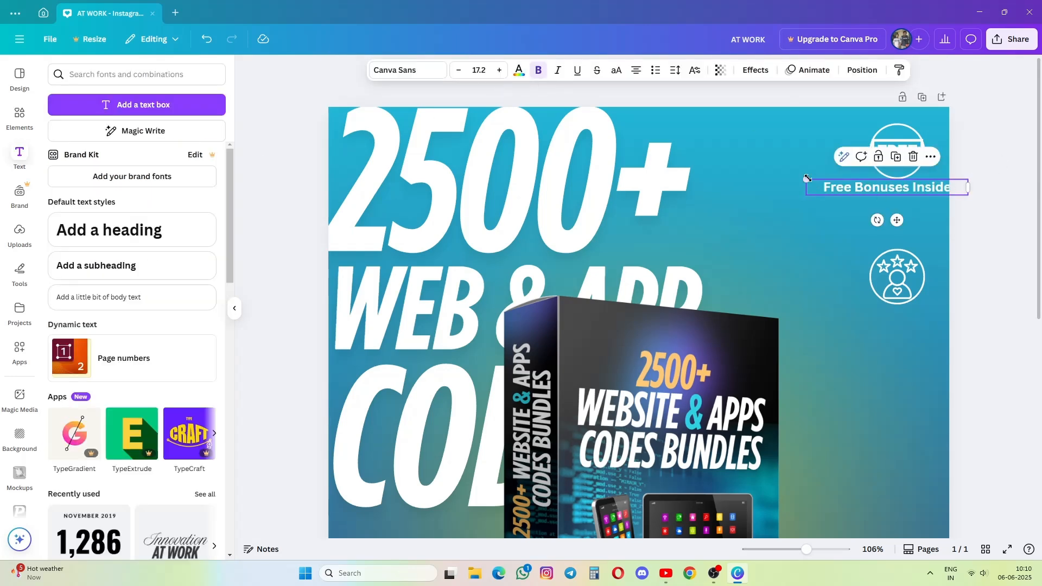
# Shrink the "Free Bonuses Inside" caption to fit the page and duplicate it under the customer icon as "24/7 Customer Support".
pyautogui.moveTo(806, 179); pyautogui.dragTo(839, 183)
pyautogui.moveTo(950, 192); pyautogui.dragTo(909, 315)
pyautogui.hotkey('ctrl', 'd')
pyautogui.doubleClick(909, 314)
pyautogui.write('24/7 Customer Support')
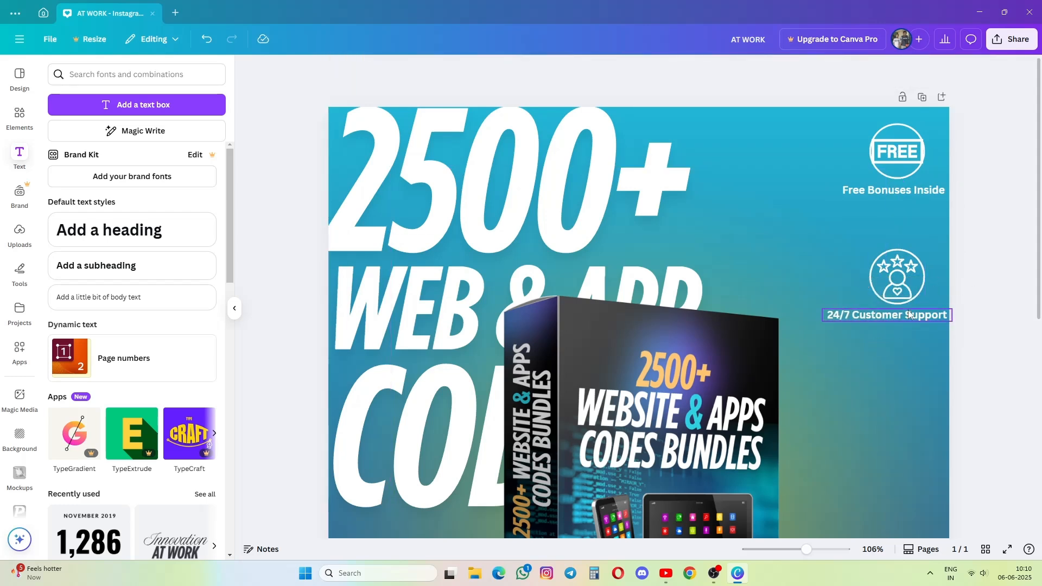
# Reduce the font size of both captions, with "24/7 Customer Support" at 11.7, and align that caption under its icon.
pyautogui.click(460, 71)
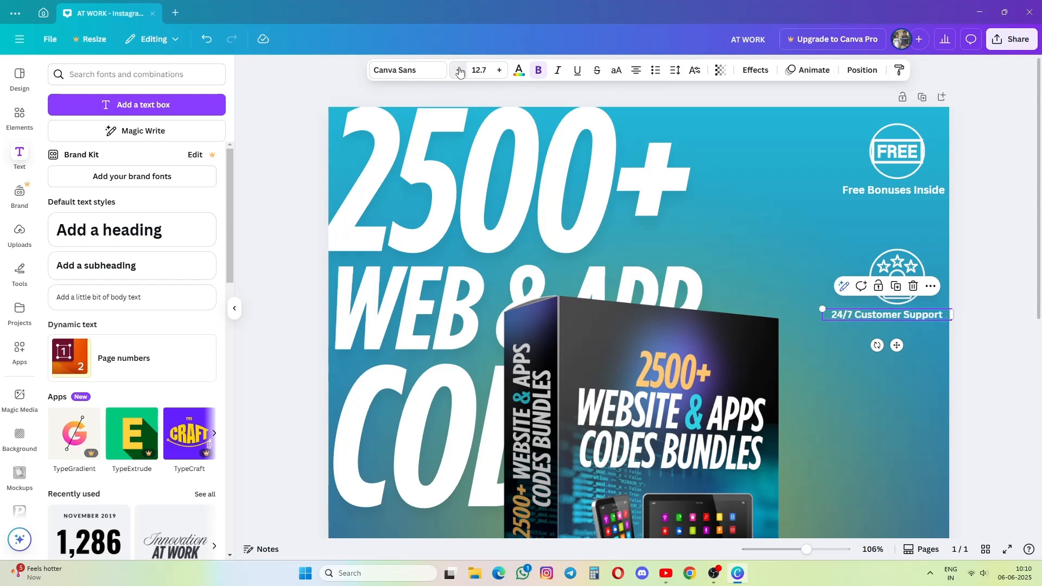
pyautogui.click(941, 190)
pyautogui.click(459, 70)
pyautogui.moveTo(910, 315); pyautogui.dragTo(916, 319)
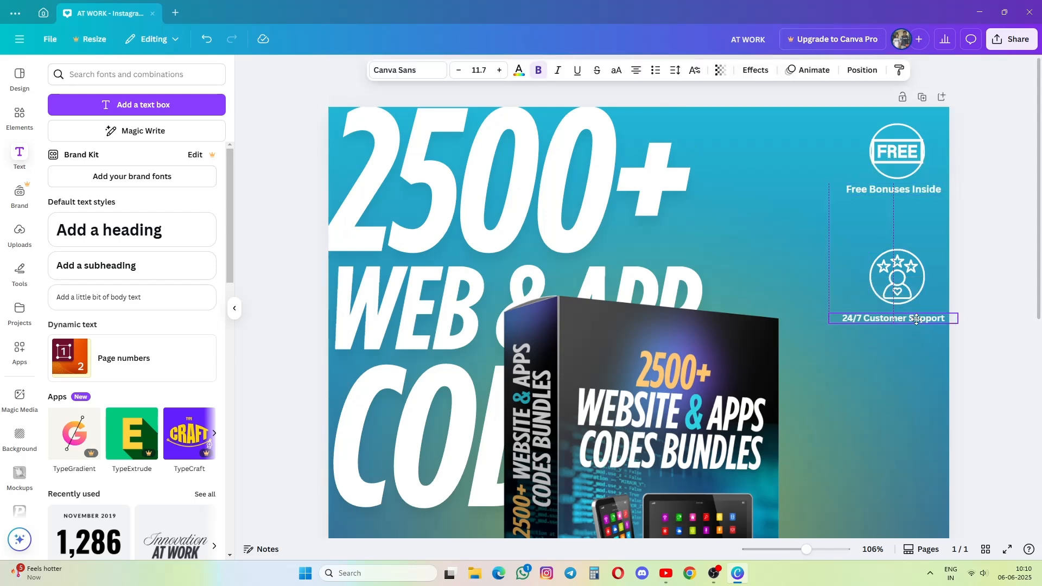
pyautogui.click(984, 264)
# Narrow both caption text boxes so each wraps onto two lines, and centre them under their circles.
pyautogui.scroll(-2, 971, 196)
pyautogui.scroll(-1, 912, 146)
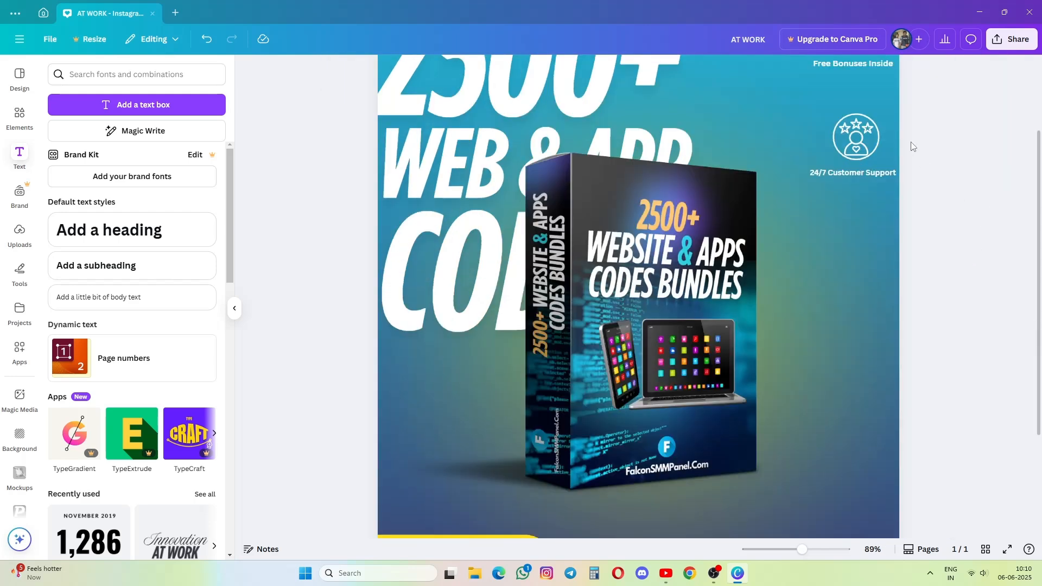
pyautogui.scroll(1, 851, 240)
pyautogui.click(850, 245)
pyautogui.moveTo(907, 245); pyautogui.dragTo(873, 257)
pyautogui.click(877, 136)
pyautogui.moveTo(906, 136); pyautogui.dragTo(867, 150)
pyautogui.click(905, 191)
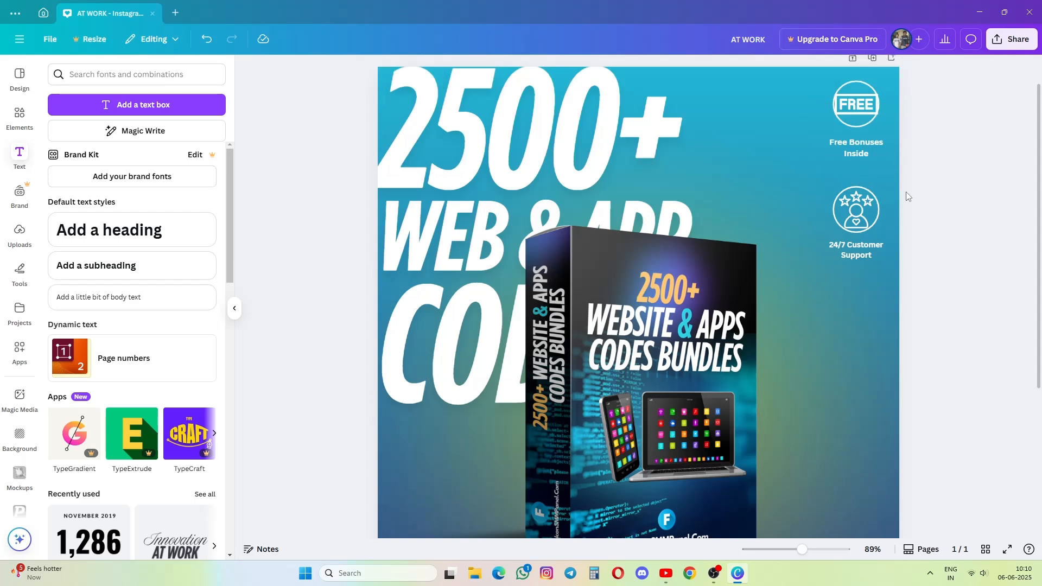
# Nudge the "24/7 Customer Support" caption slightly lower beneath its icon.
pyautogui.click(864, 255)
pyautogui.moveTo(865, 255); pyautogui.dragTo(865, 259)
pyautogui.click(926, 216)
pyautogui.scroll(-3, 930, 205)
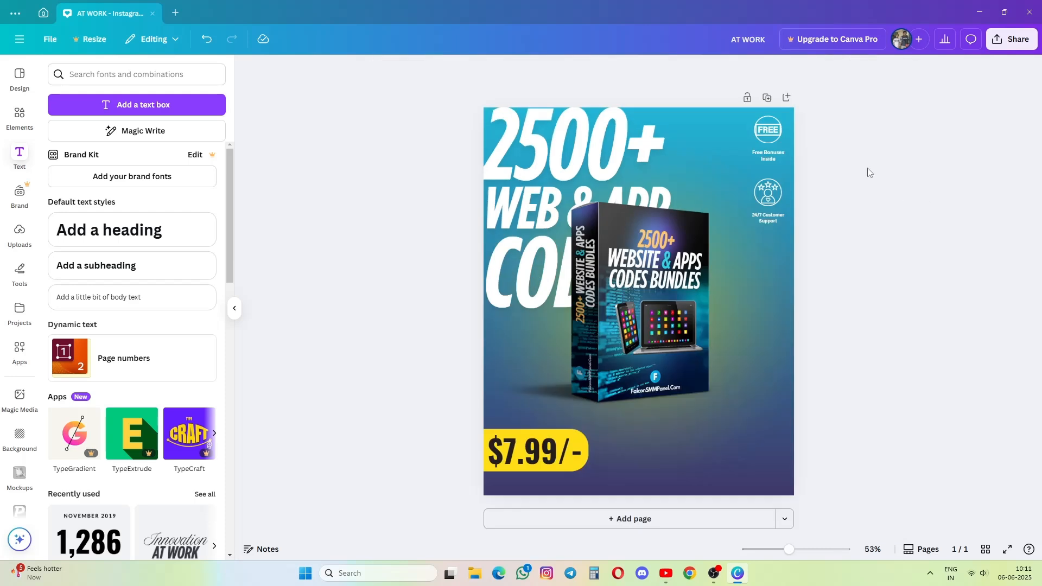
# Reposition the product box mockup slightly lower and to the left over the heading.
pyautogui.hotkey('ctrl', 'a')
pyautogui.click(882, 171)
pyautogui.click(673, 263)
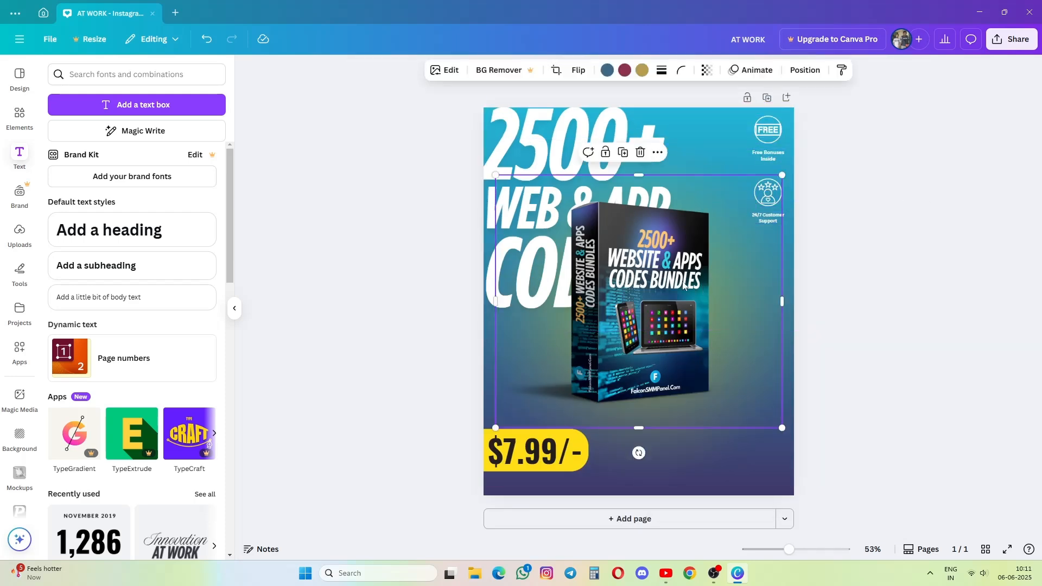
pyautogui.moveTo(673, 263); pyautogui.dragTo(564, 244)
pyautogui.click(721, 270)
pyautogui.moveTo(953, 206); pyautogui.dragTo(680, 206)
pyautogui.moveTo(459, 287); pyautogui.dragTo(555, 311)
pyautogui.click(865, 286)
pyautogui.moveTo(719, 292); pyautogui.dragTo(727, 295)
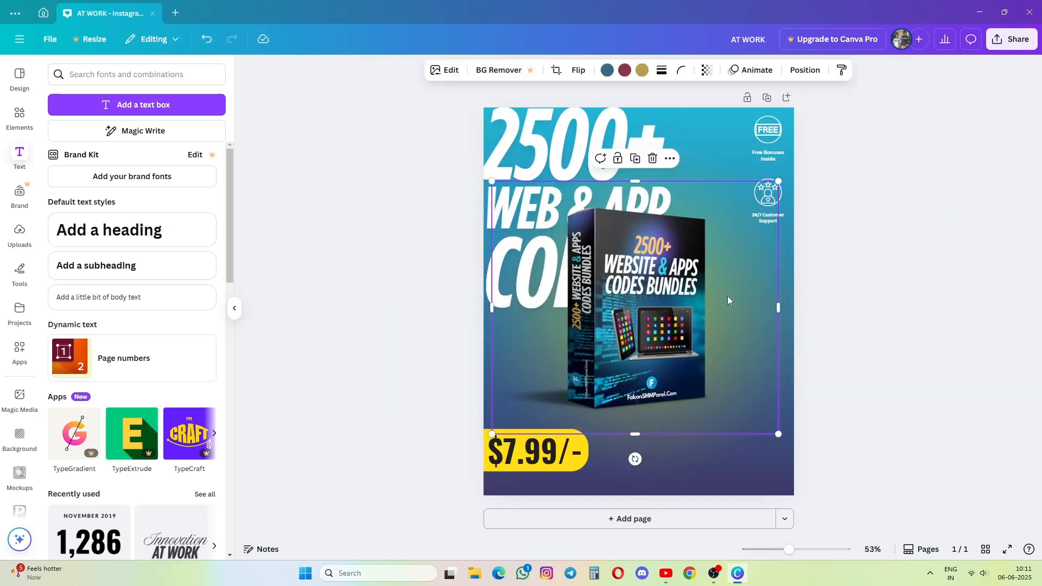
# Recolour the glow behind the product box, trying cyan, purple and coral red.
pyautogui.click(793, 362)
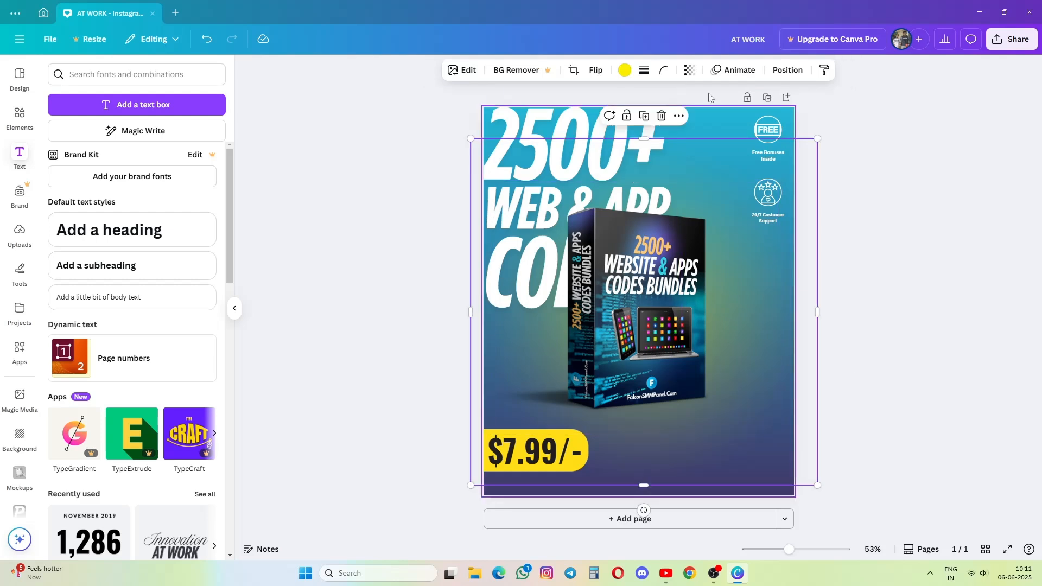
pyautogui.click(624, 70)
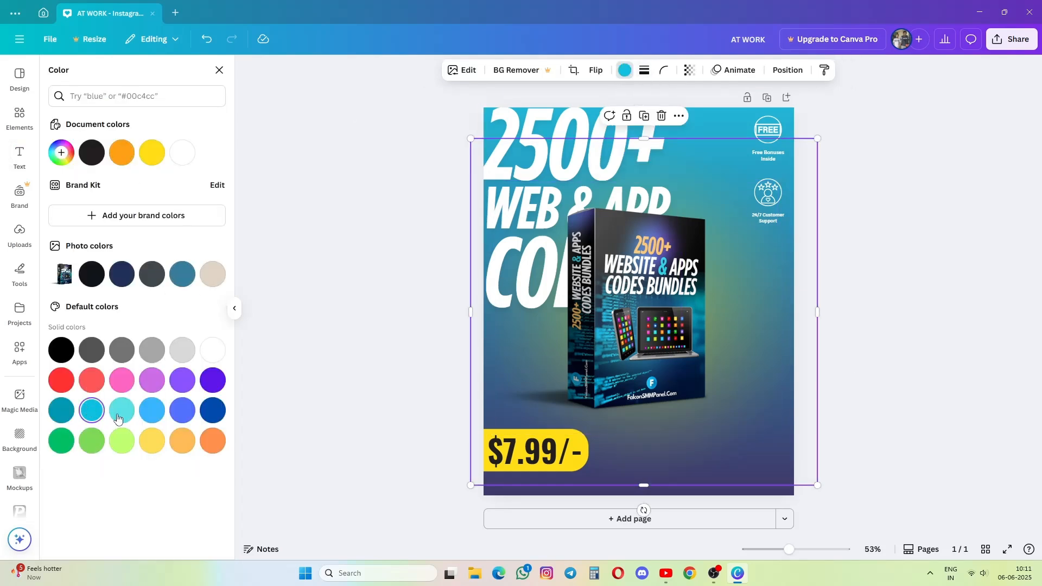
pyautogui.click(181, 381)
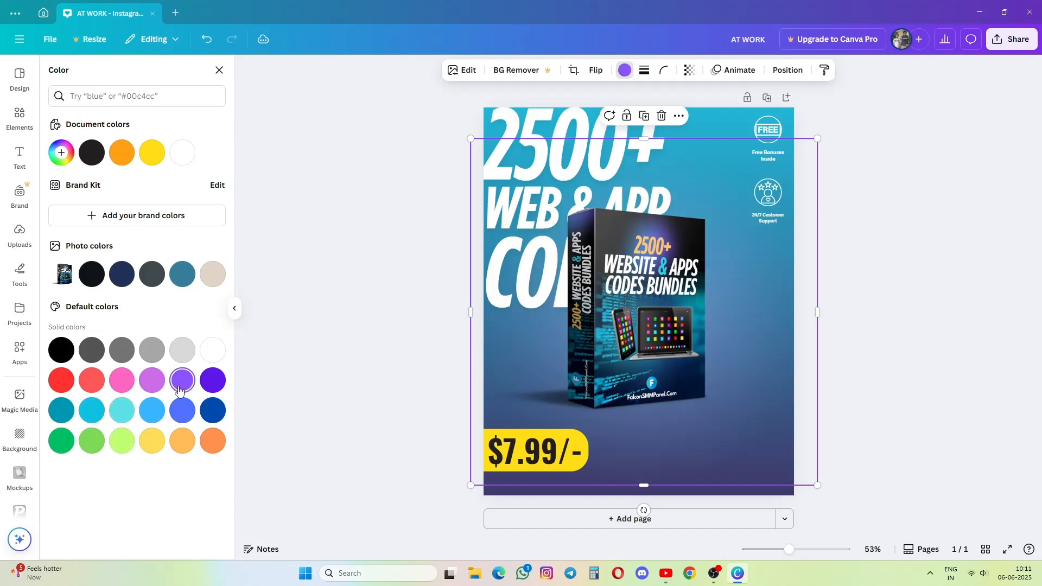
pyautogui.click(90, 382)
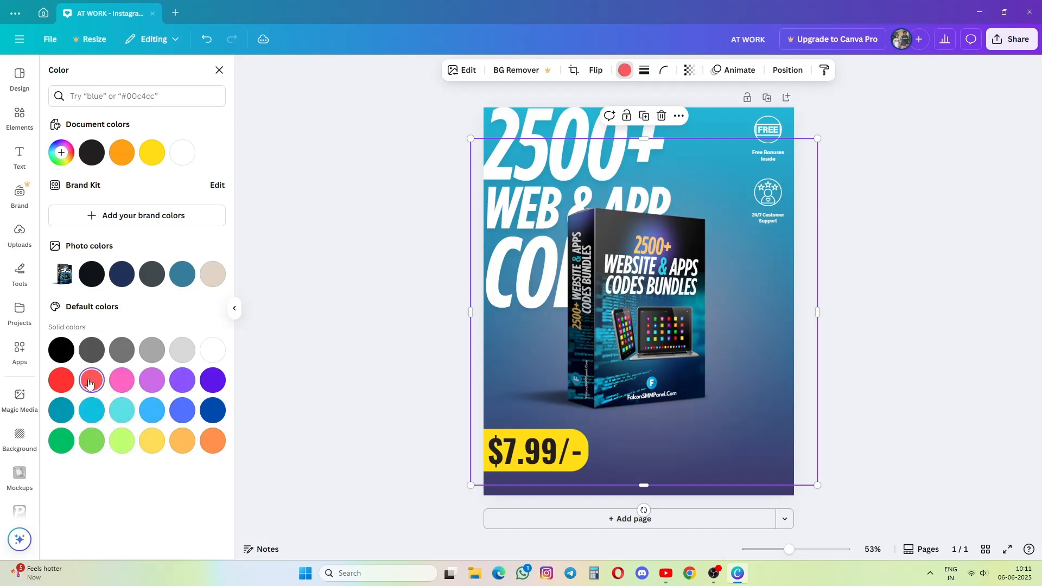
# Try red, light grey, green, yellow and peach for the glow behind the product box, and settle on violet.
pyautogui.click(65, 384)
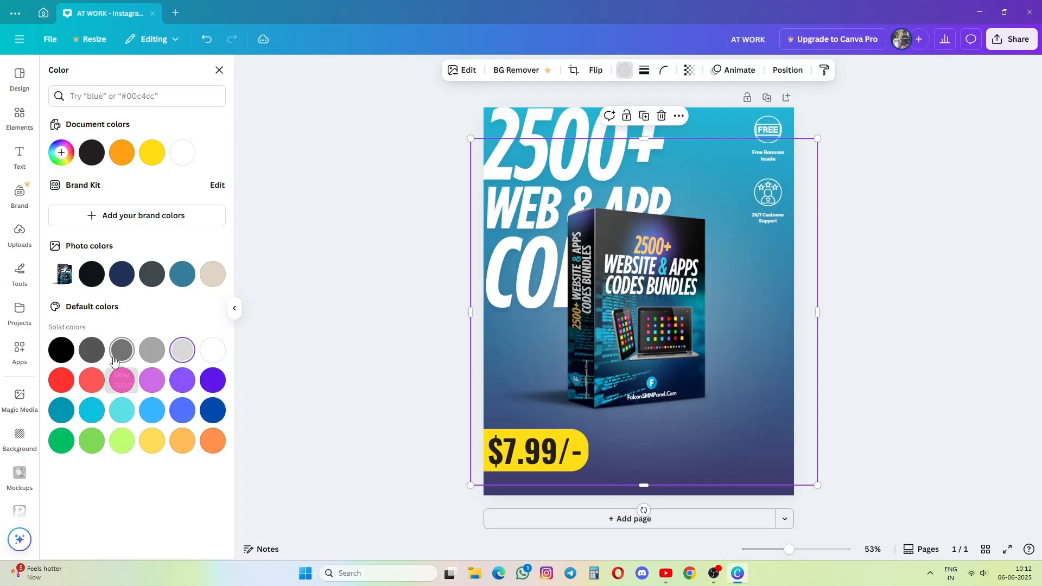
pyautogui.click(92, 441)
pyautogui.click(56, 450)
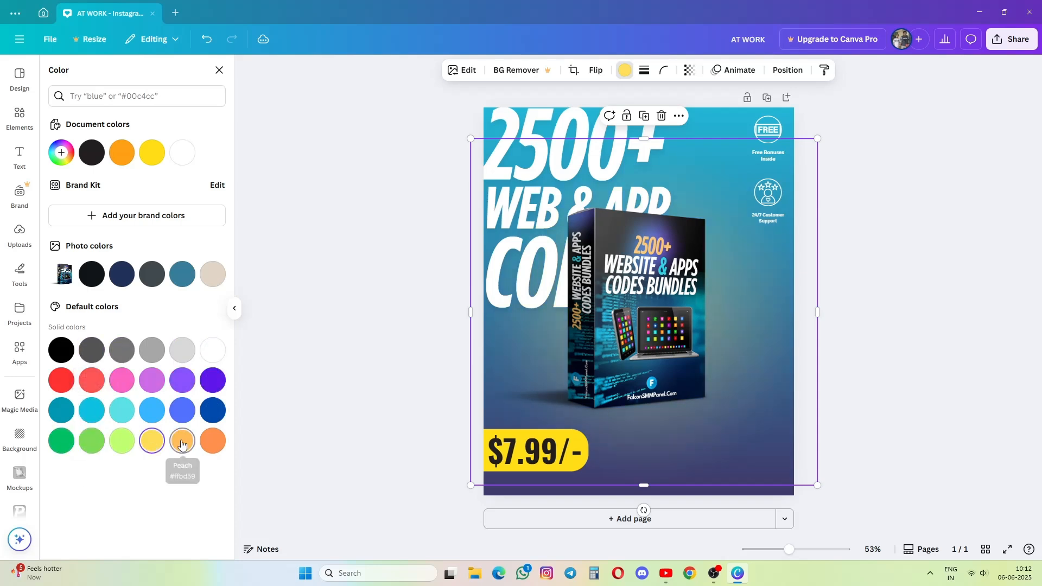
pyautogui.click(182, 442)
pyautogui.click(855, 249)
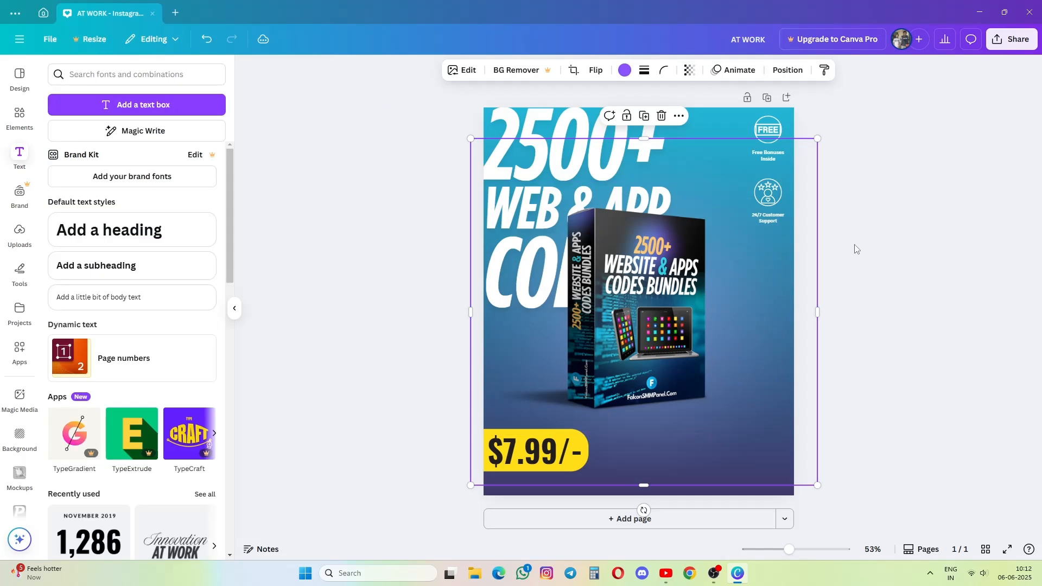
pyautogui.click(767, 196)
pyautogui.scroll(1, 835, 186)
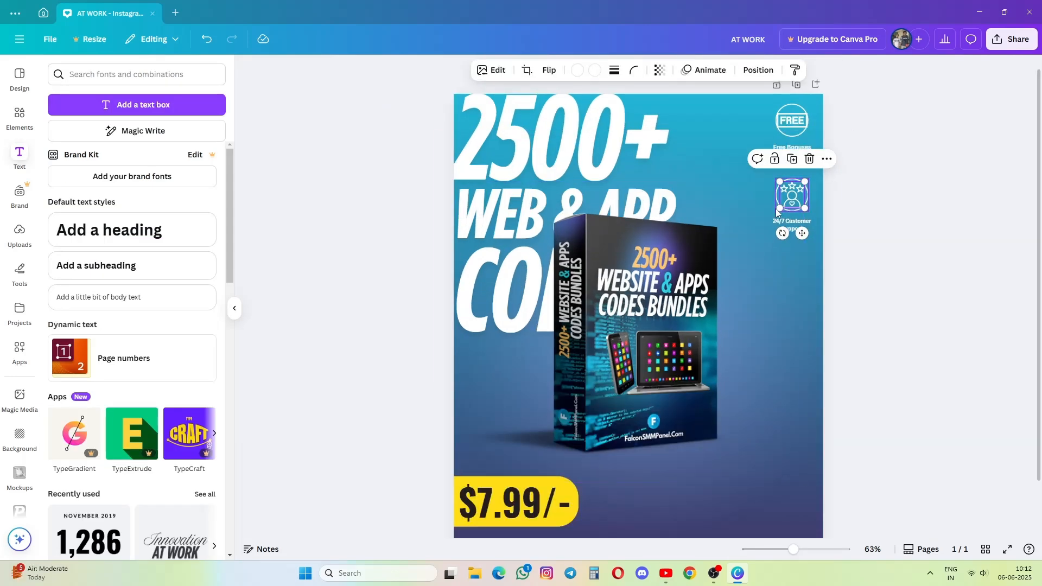
pyautogui.click(853, 196)
pyautogui.scroll(-3, 773, 180)
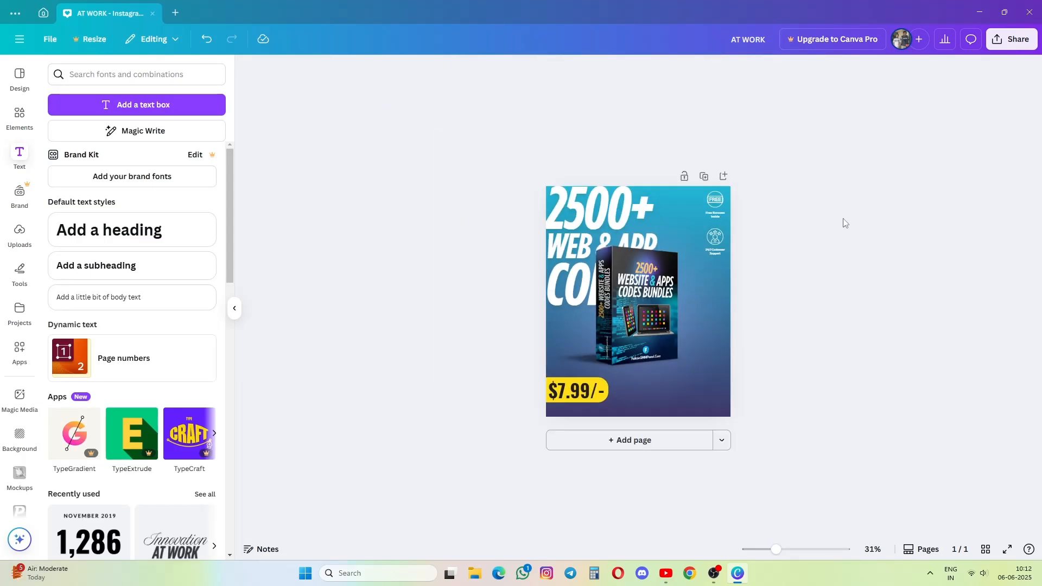
pyautogui.scroll(2, 836, 218)
# Shift the large white heading slightly right and down so its text box lines up with the page's left edge.
pyautogui.click(610, 187)
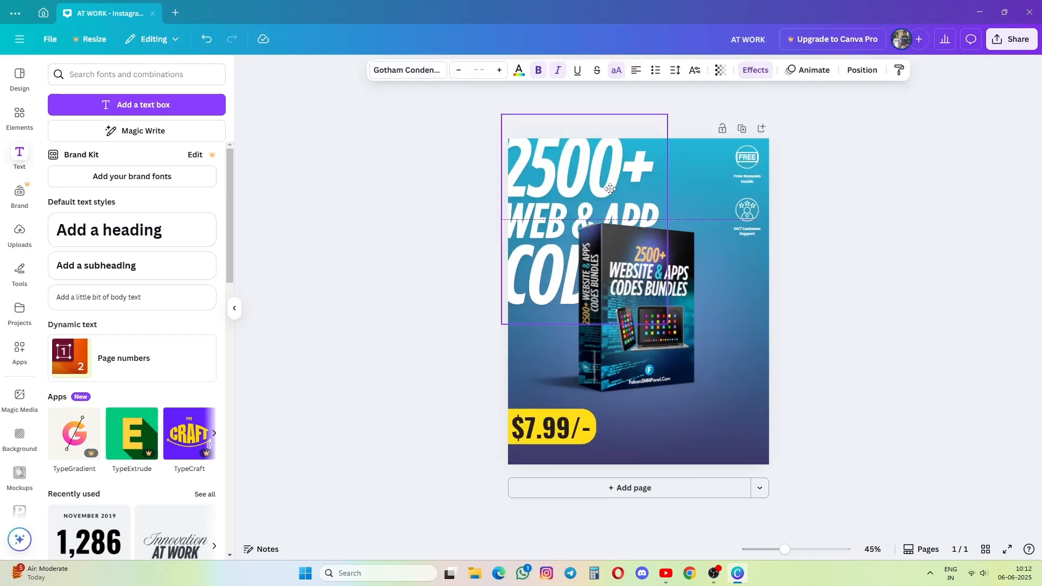
pyautogui.moveTo(610, 188); pyautogui.dragTo(616, 190)
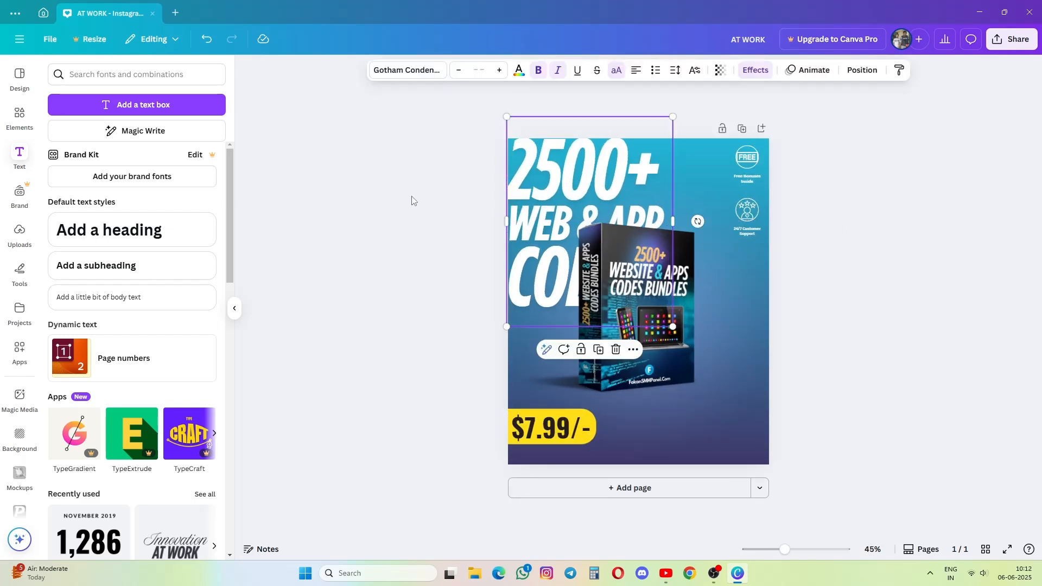
pyautogui.click(412, 200)
# Move the $7.99/- price text together with its yellow banner slightly lower along the page's left edge.
pyautogui.click(567, 434)
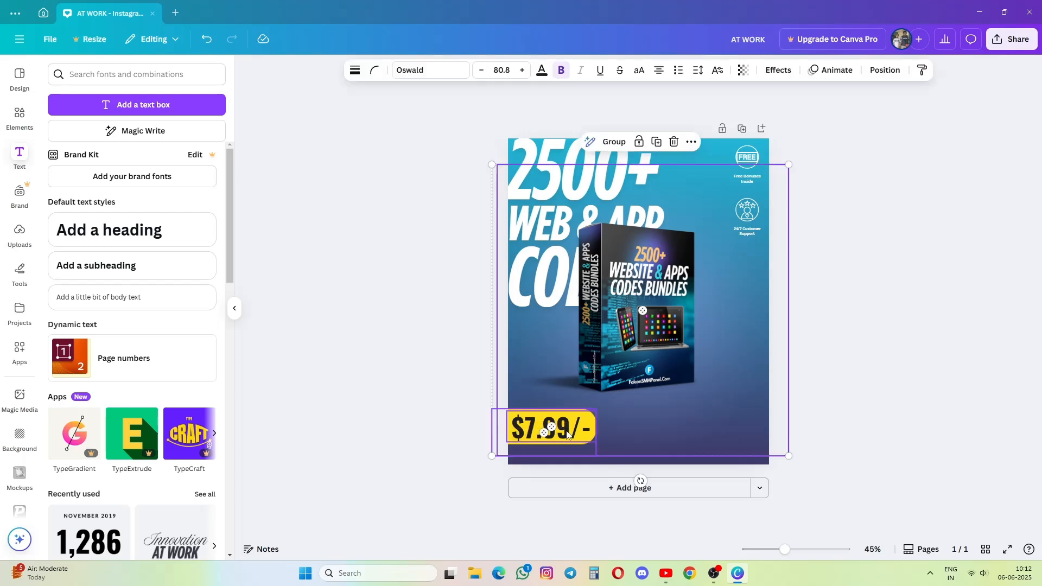
pyautogui.click(502, 433)
pyautogui.moveTo(548, 434); pyautogui.dragTo(568, 417)
pyautogui.click(437, 400)
# Download the finished post as a PNG file.
pyautogui.click(1011, 39)
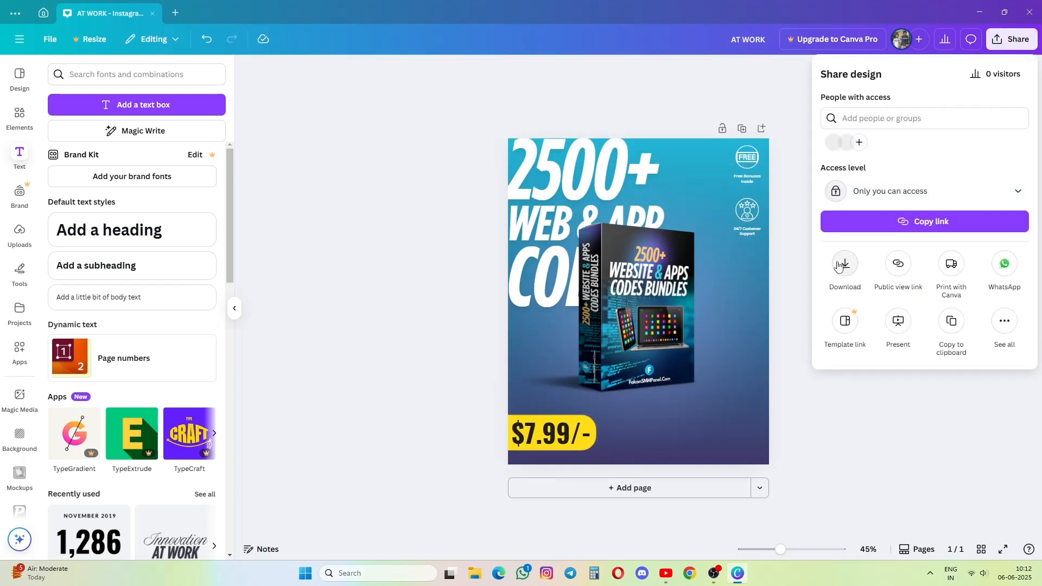
pyautogui.click(847, 259)
pyautogui.click(923, 281)
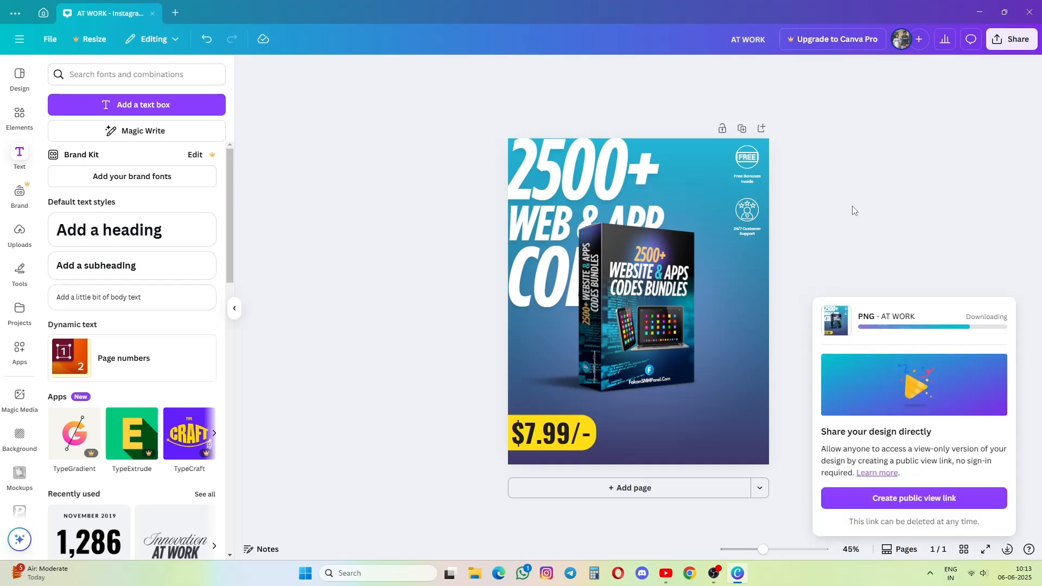
pyautogui.click(426, 277)
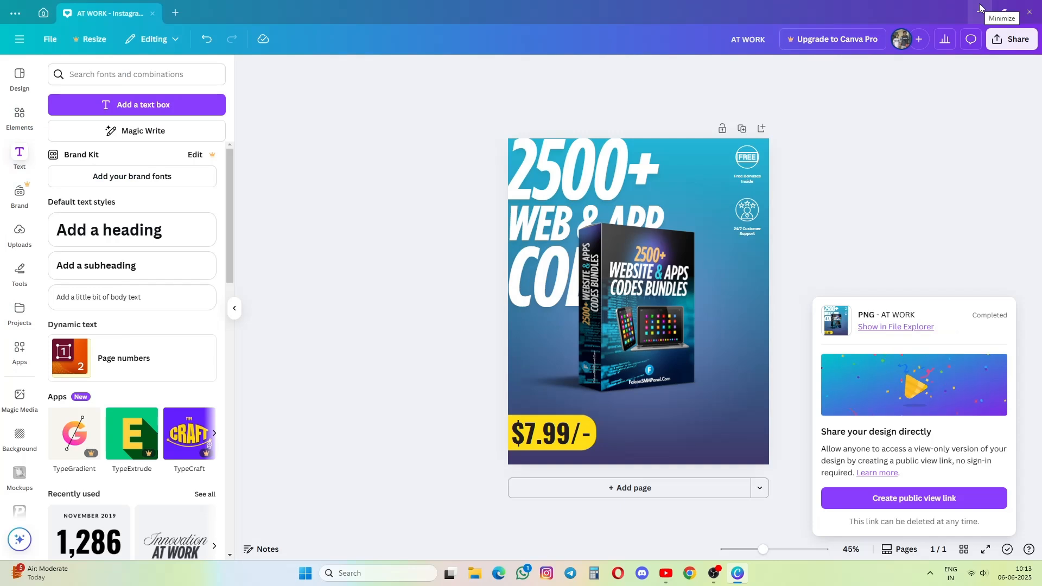